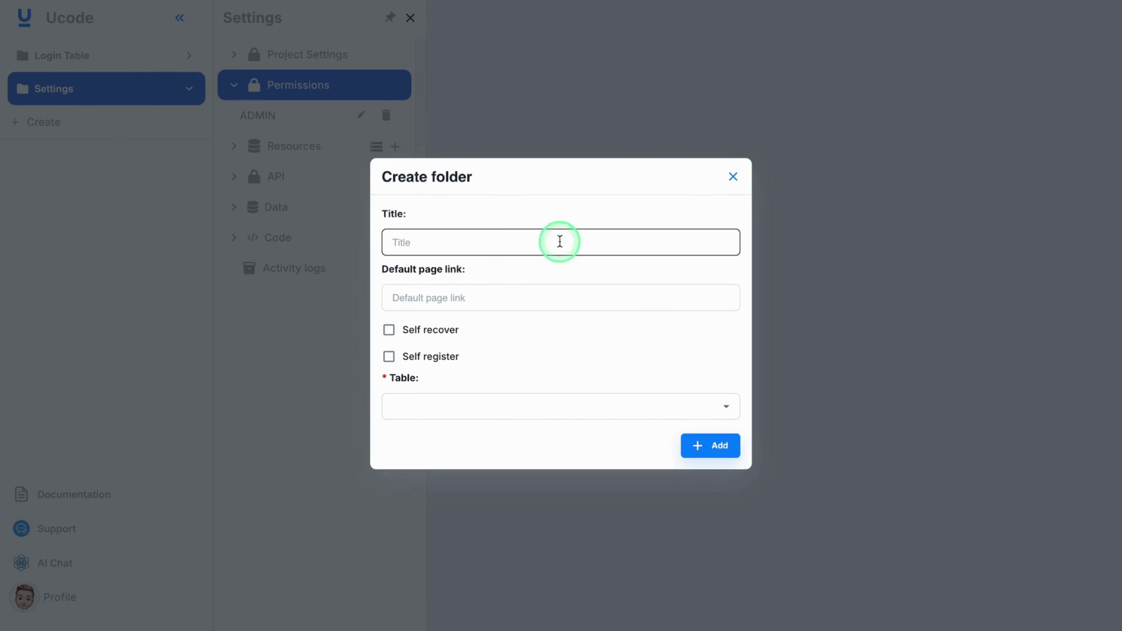
Step: Create a client type titled 'John admin' in Permissions
left_click(596, 243)
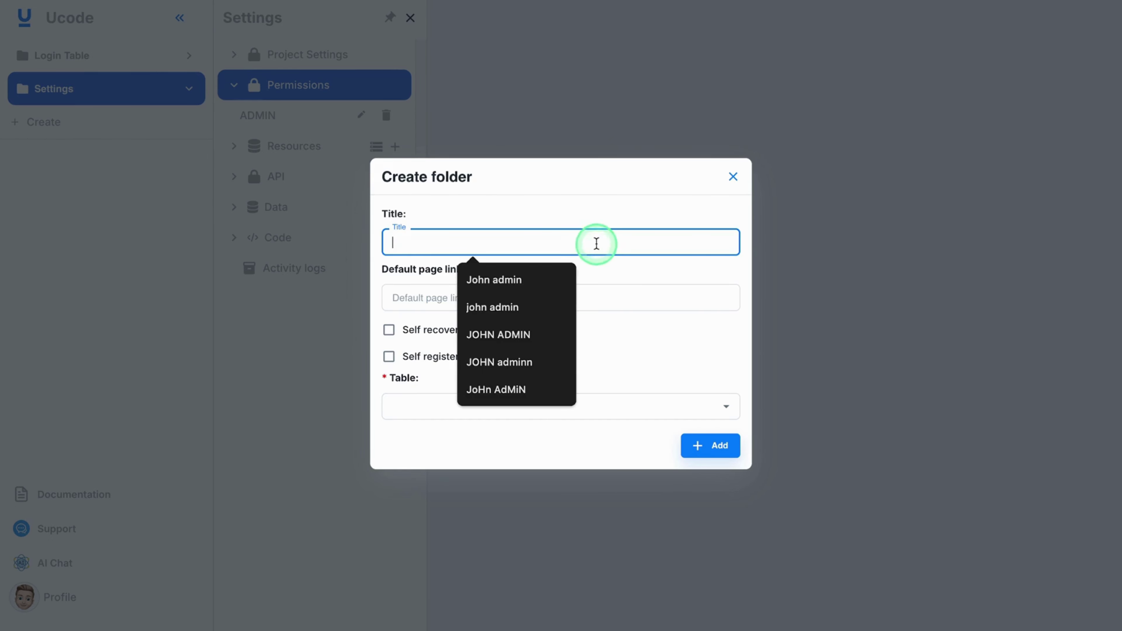
left_click(545, 279)
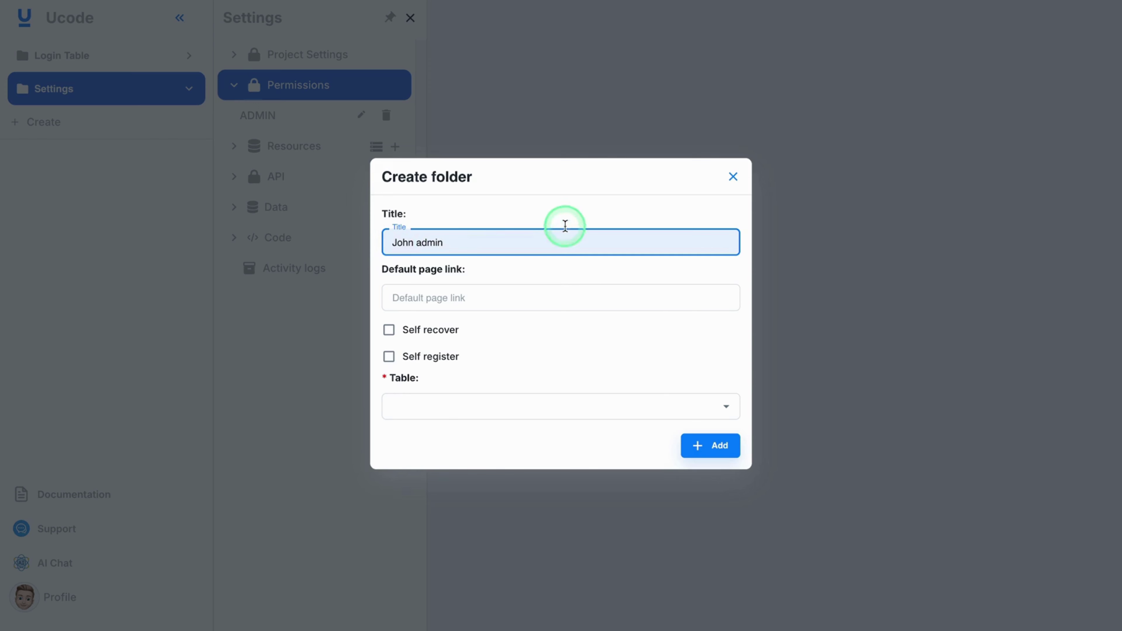
left_click(694, 447)
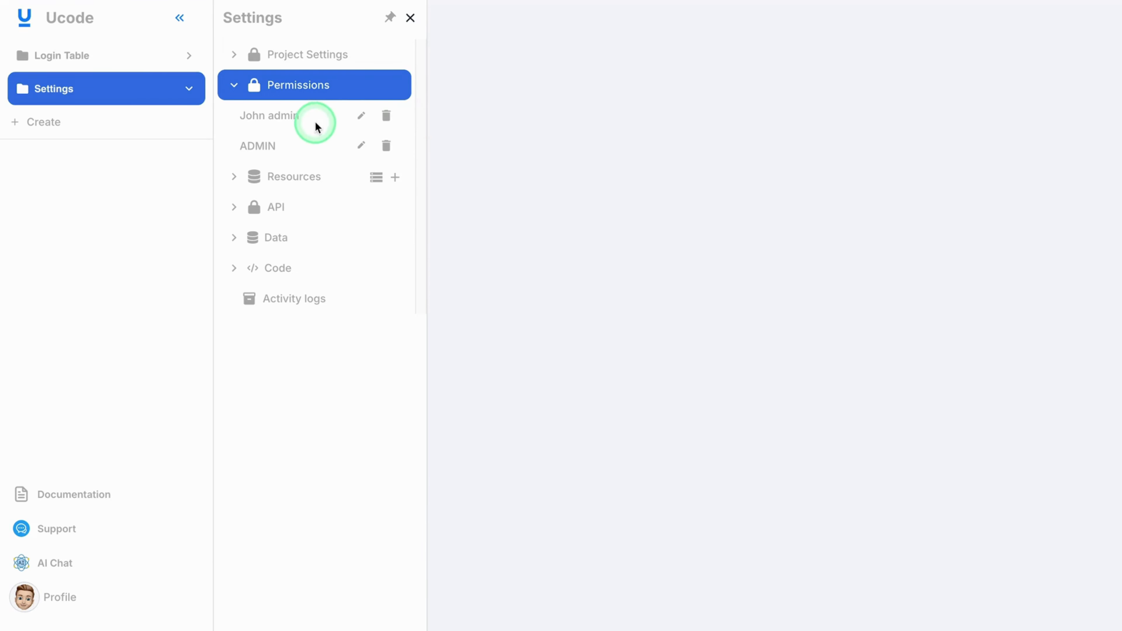
Step: Add a role titled JOHN with Active status to the John admin client type
left_click(289, 121)
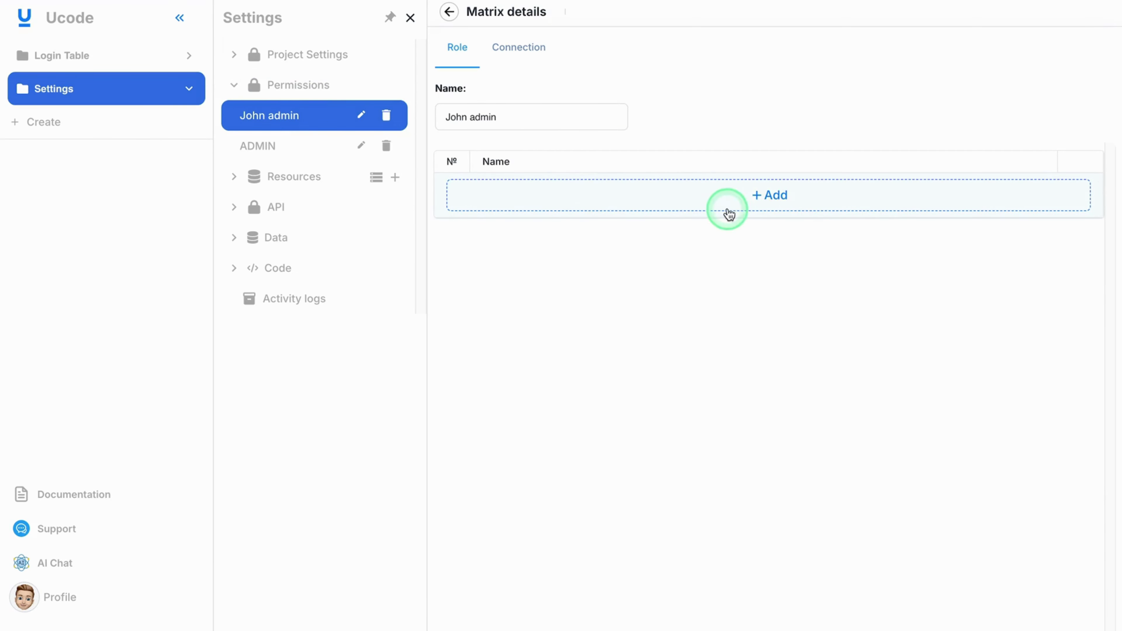
left_click(871, 203)
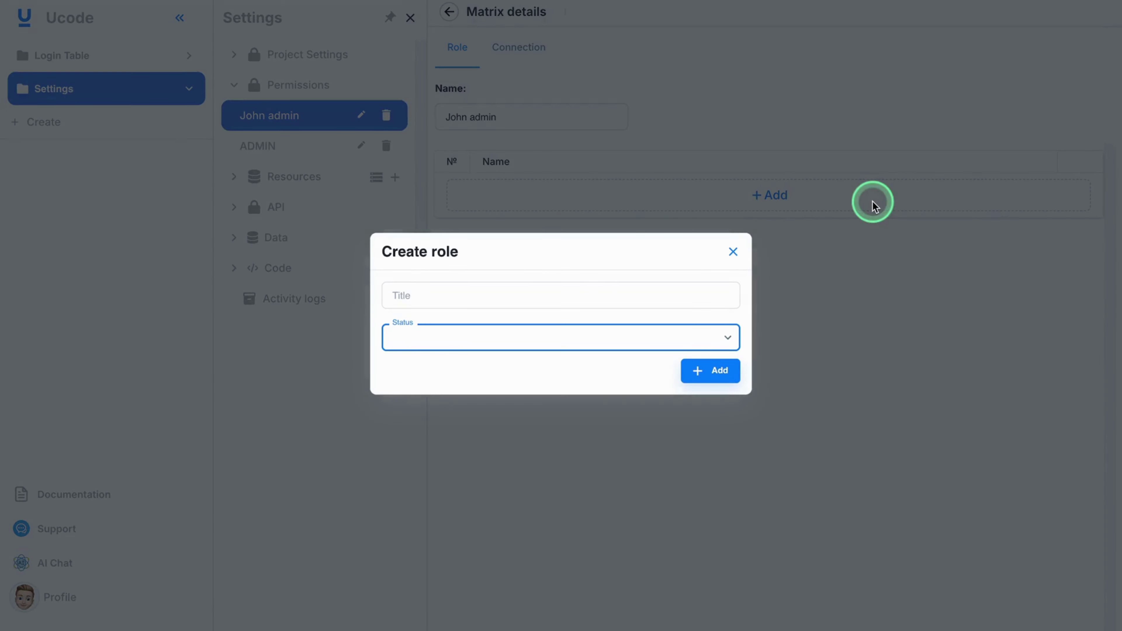
left_click(578, 253)
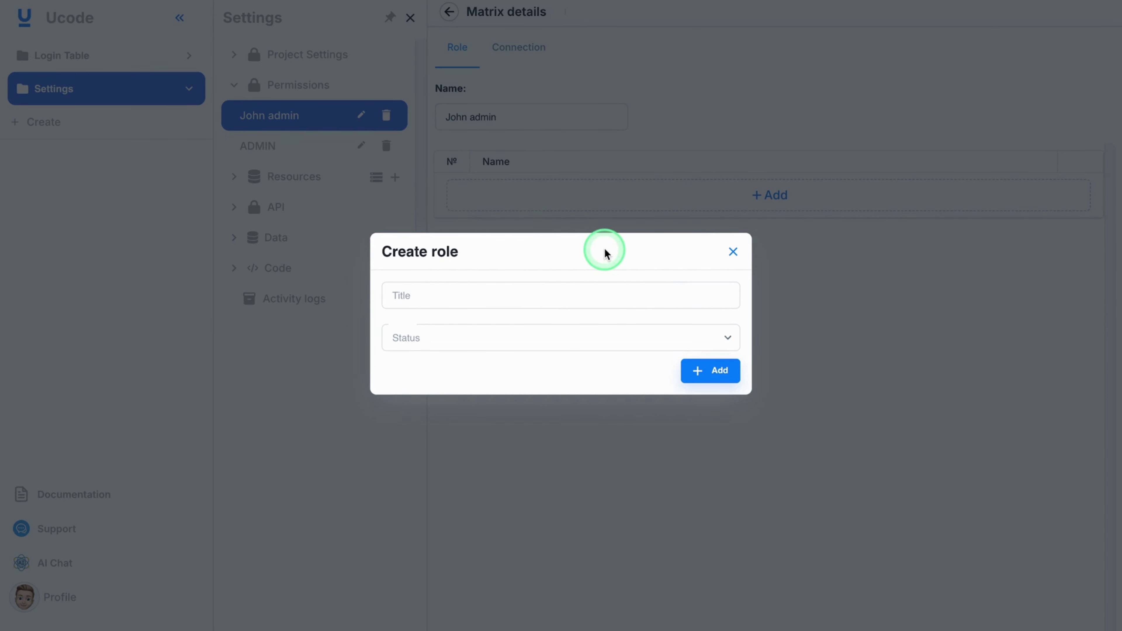
left_click(568, 296)
type("JOHN")
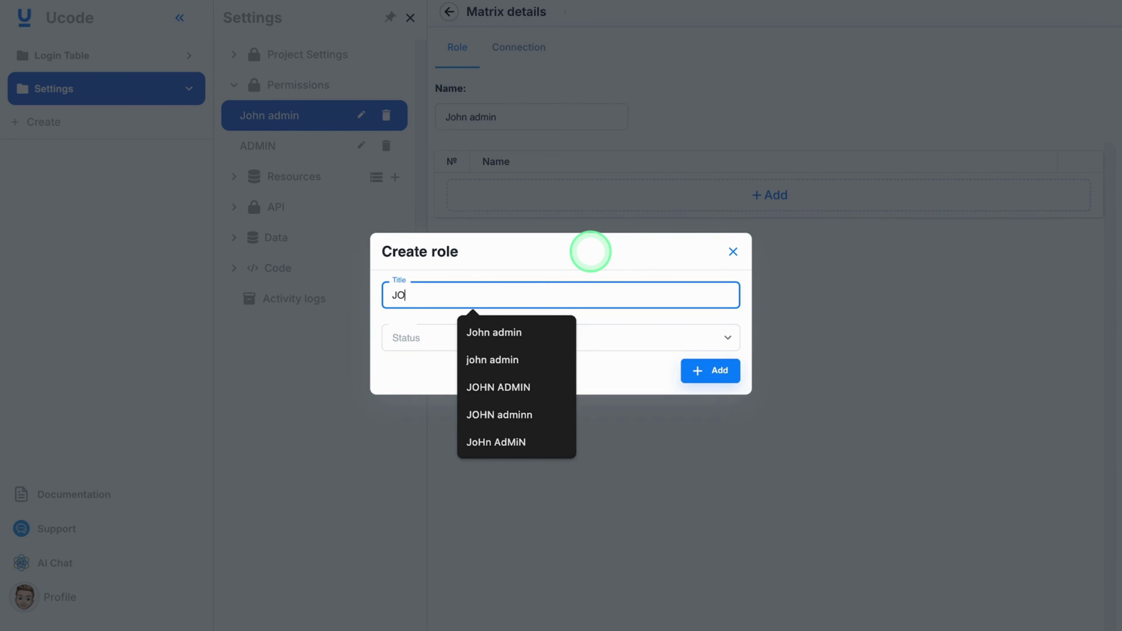
left_click(591, 255)
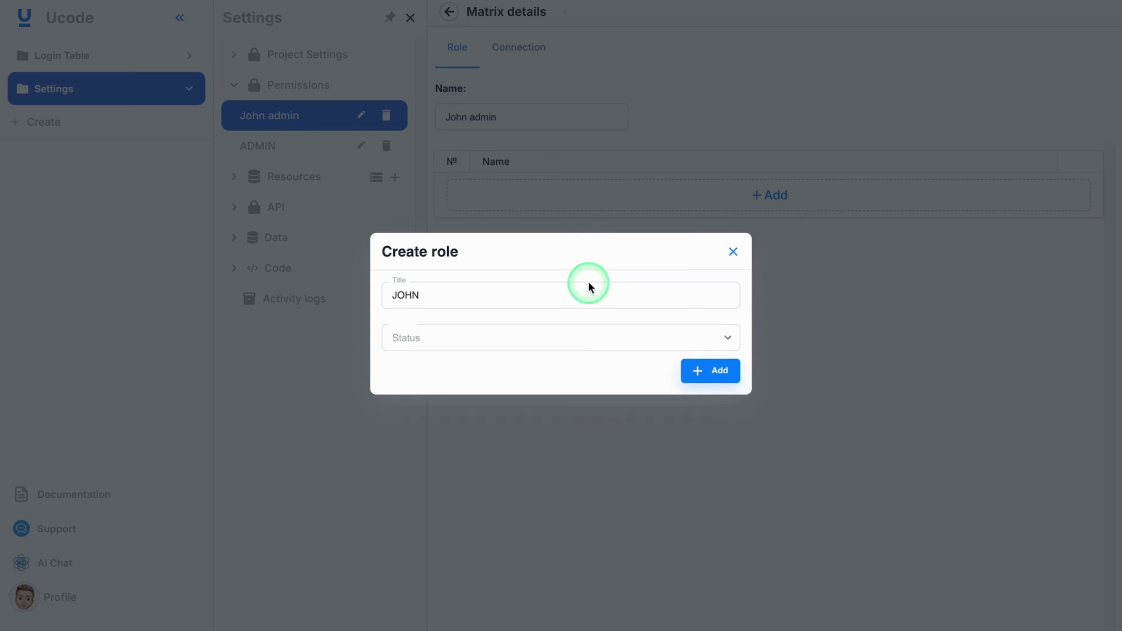
left_click(513, 347)
left_click(455, 372)
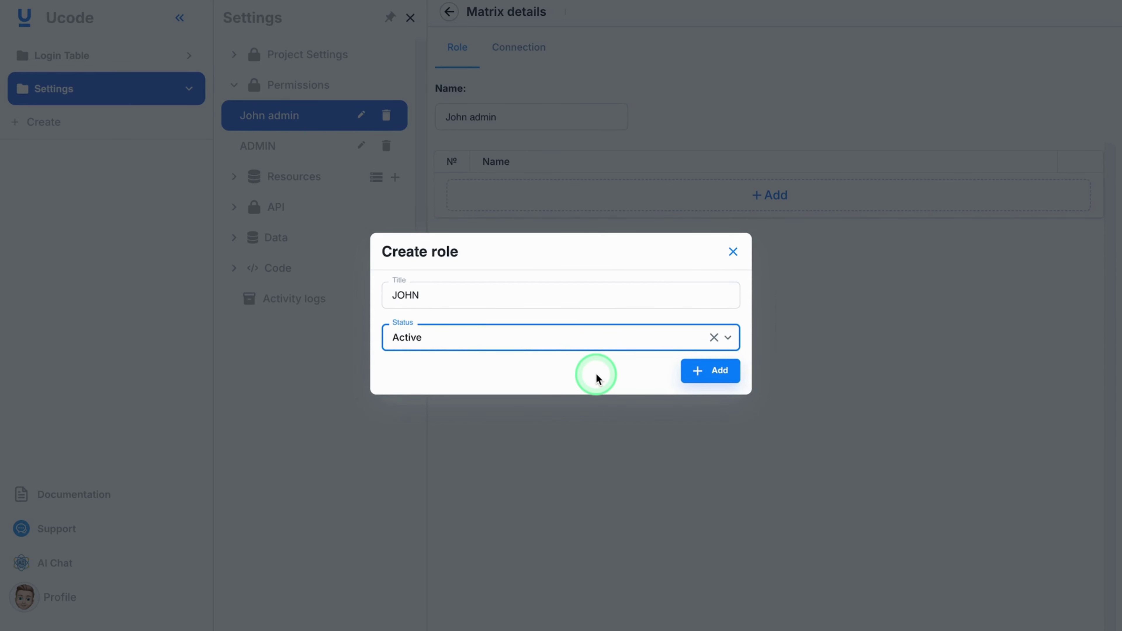
left_click(711, 372)
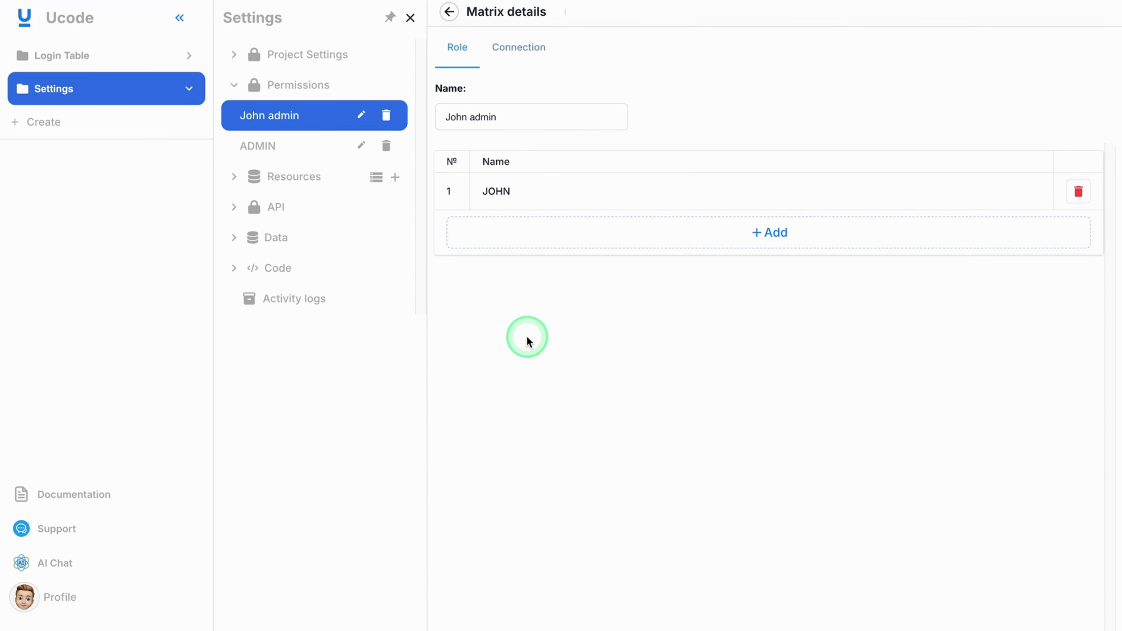
Step: In the Login Table folder, create table Login-table-test-1 with key Login_table_test_1
left_click(36, 61)
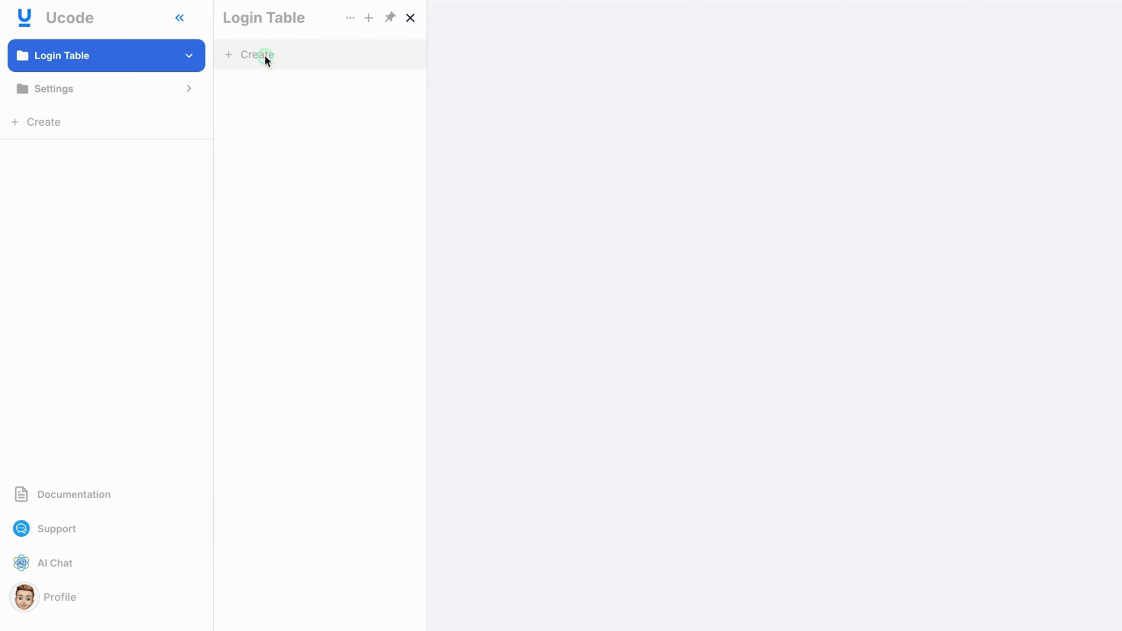
left_click(265, 54)
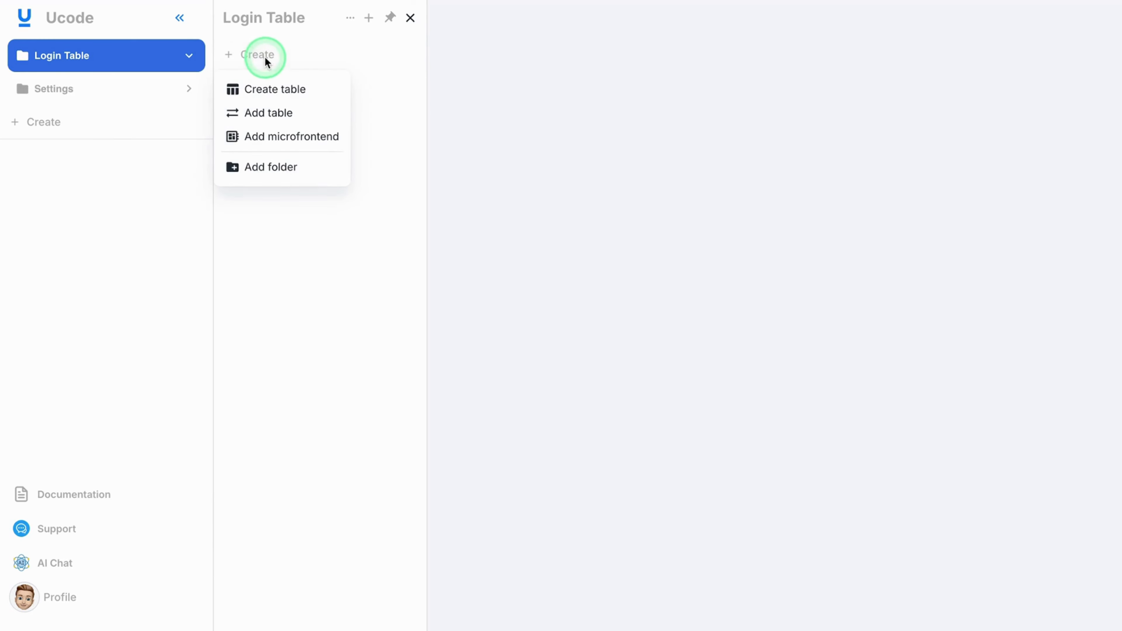
left_click(290, 89)
left_click(537, 137)
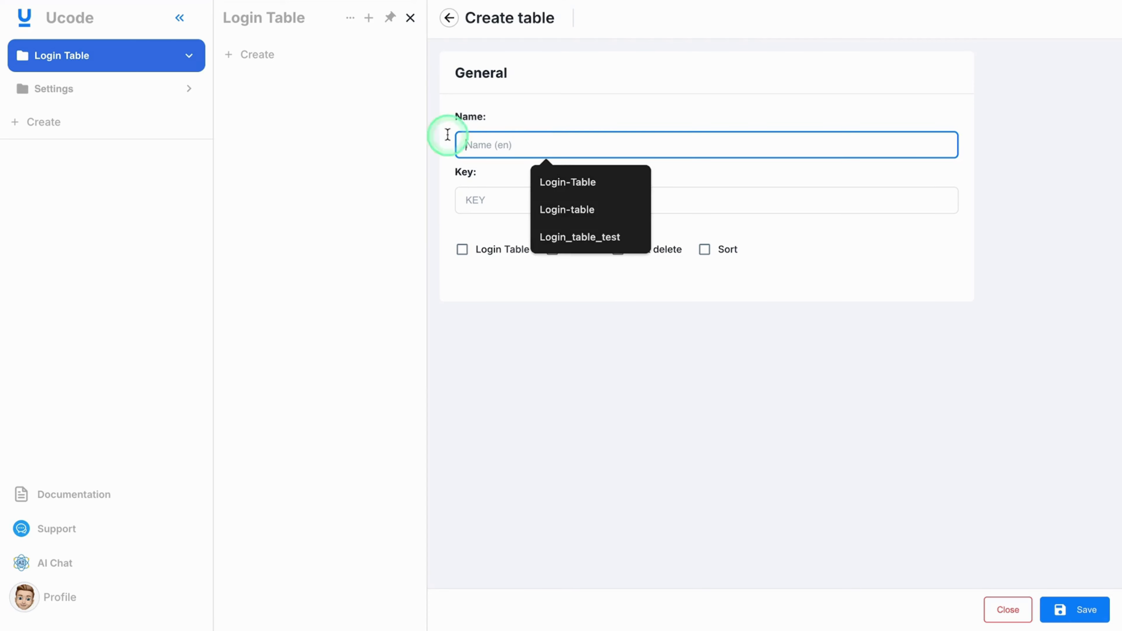
type("Login")
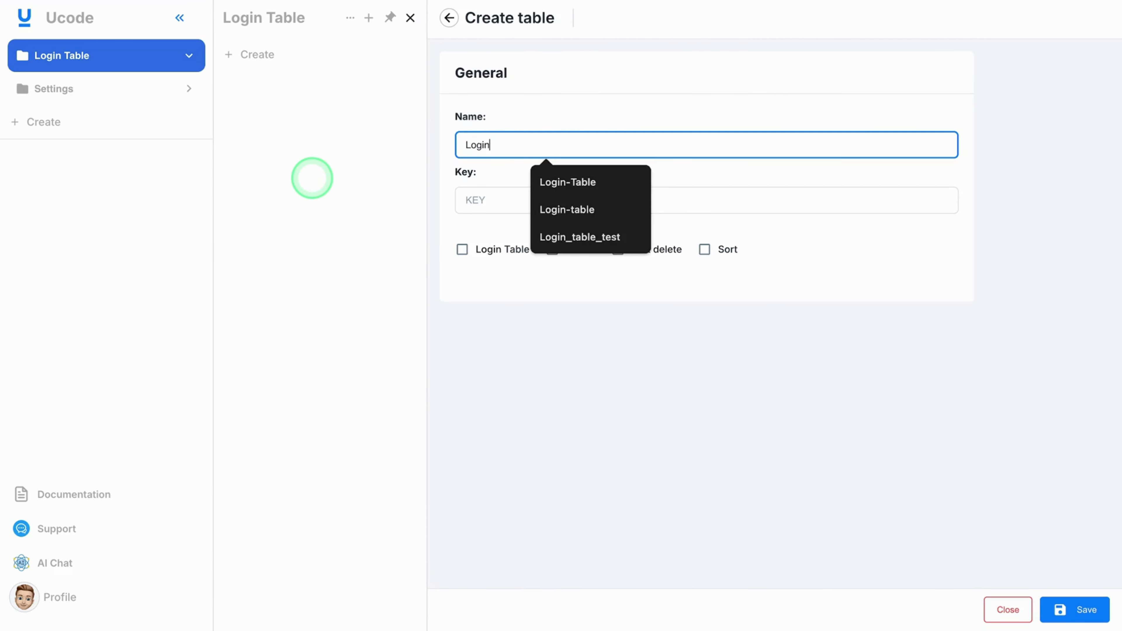
type("-table")
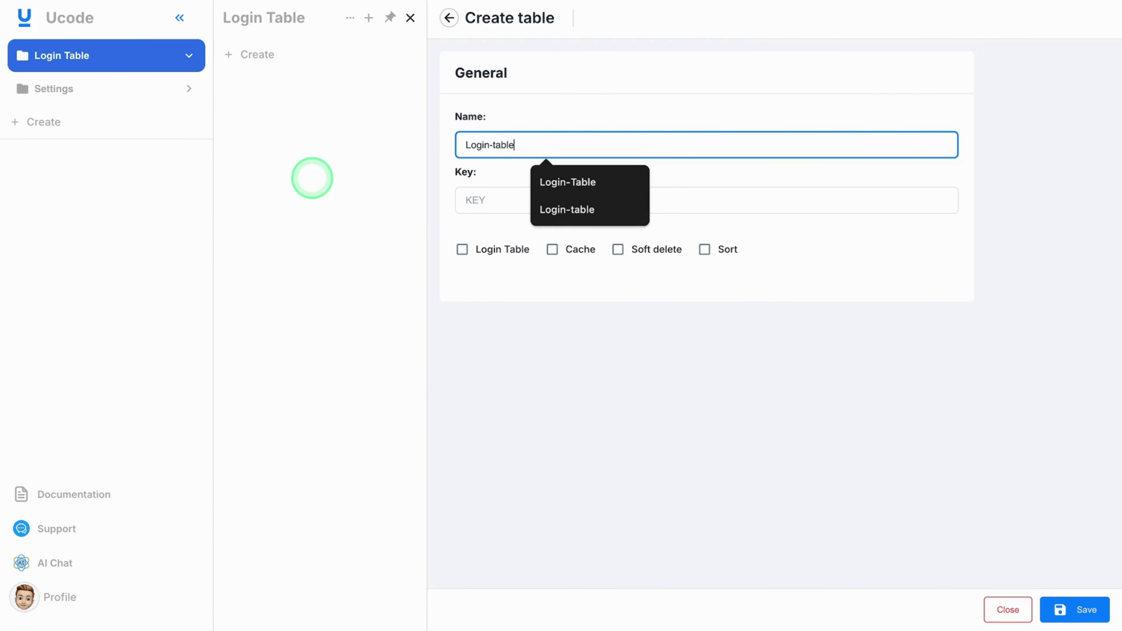
type("-tes")
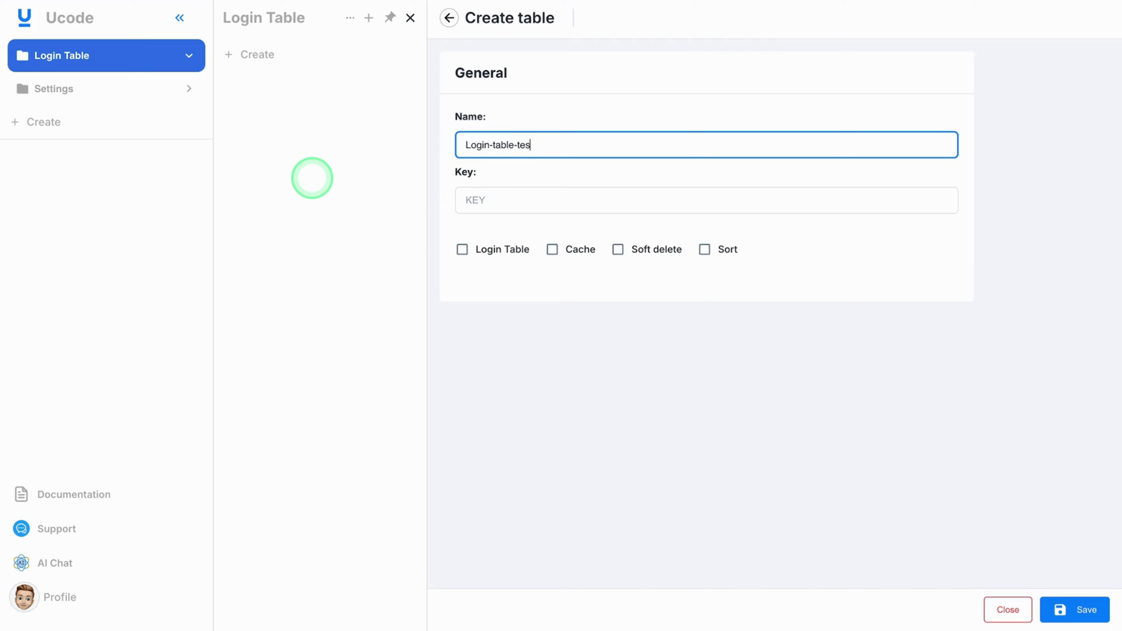
type("t-1")
left_click(517, 203)
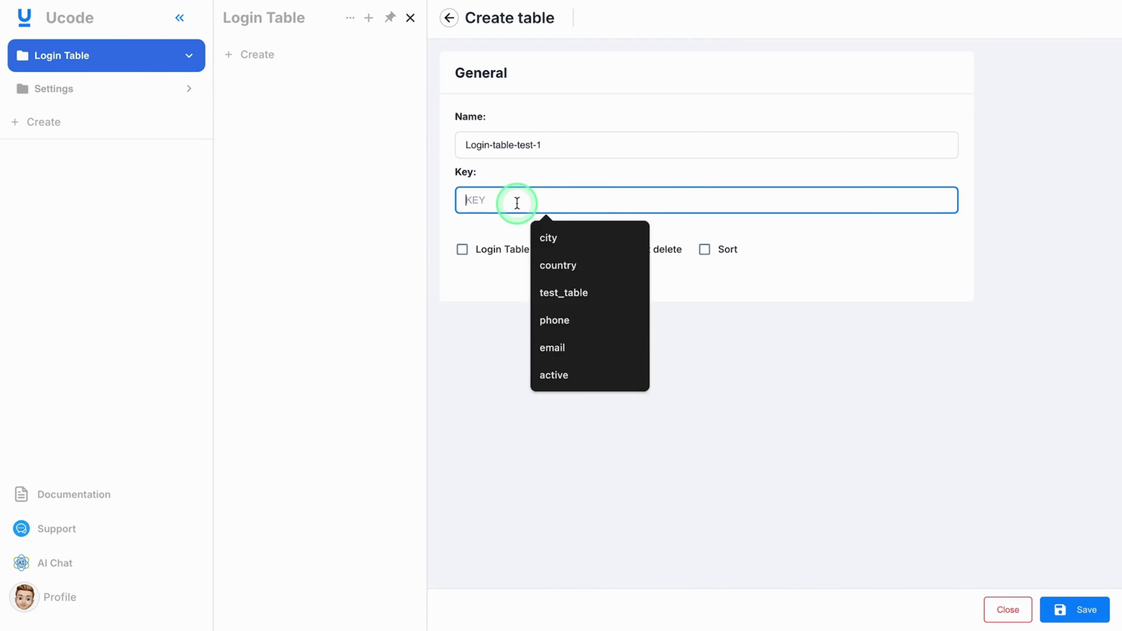
type("Login_")
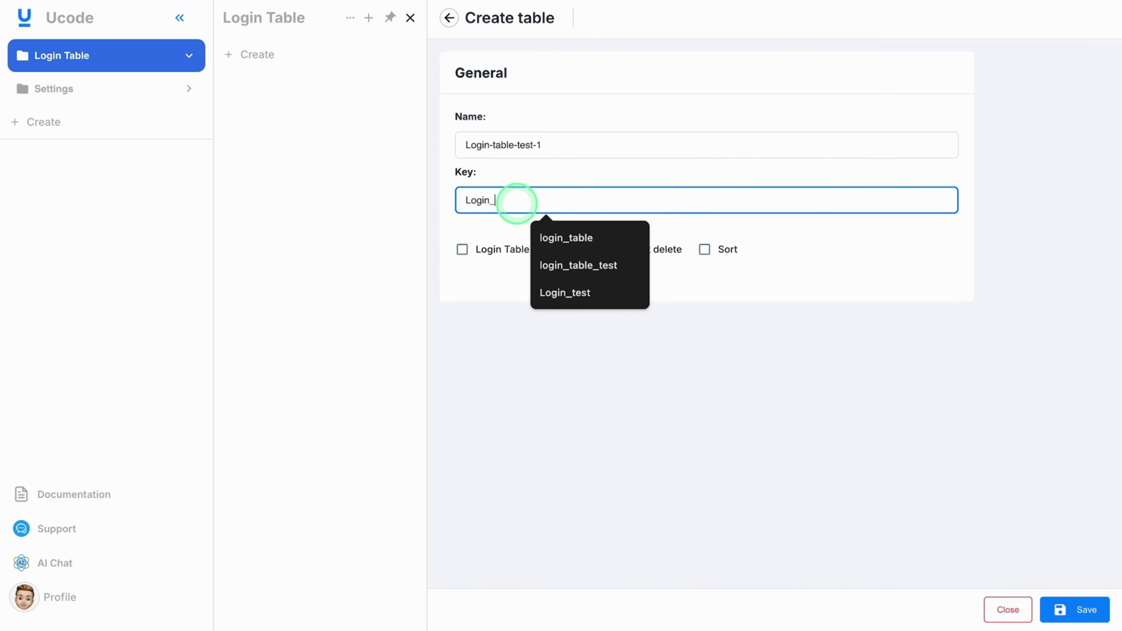
type("table_te")
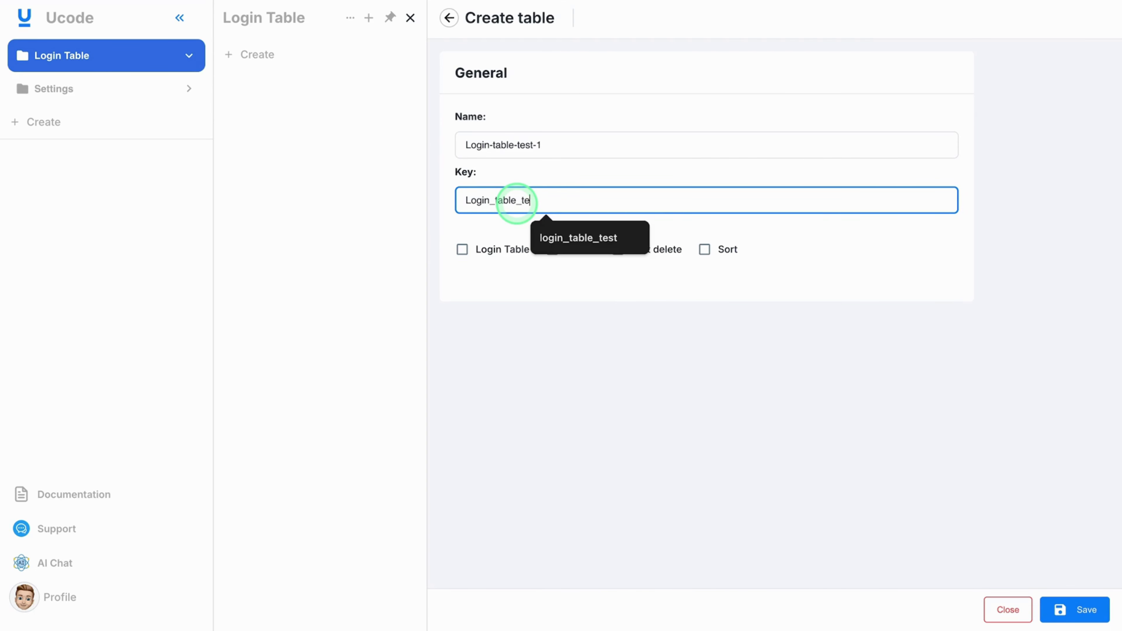
type("st_")
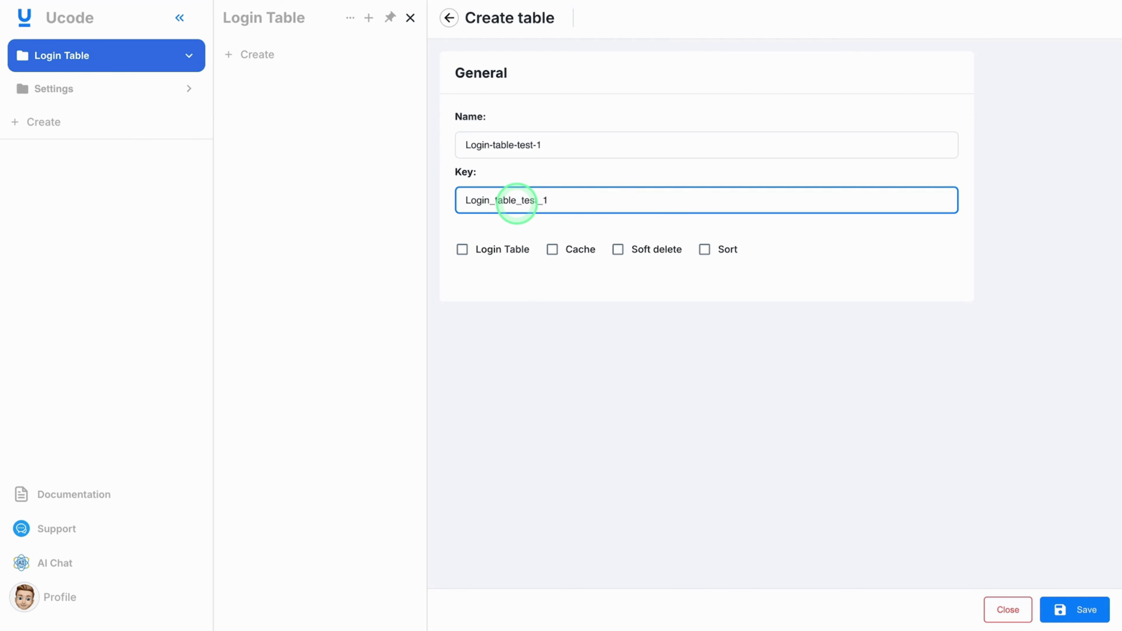
type("1")
left_click(1053, 602)
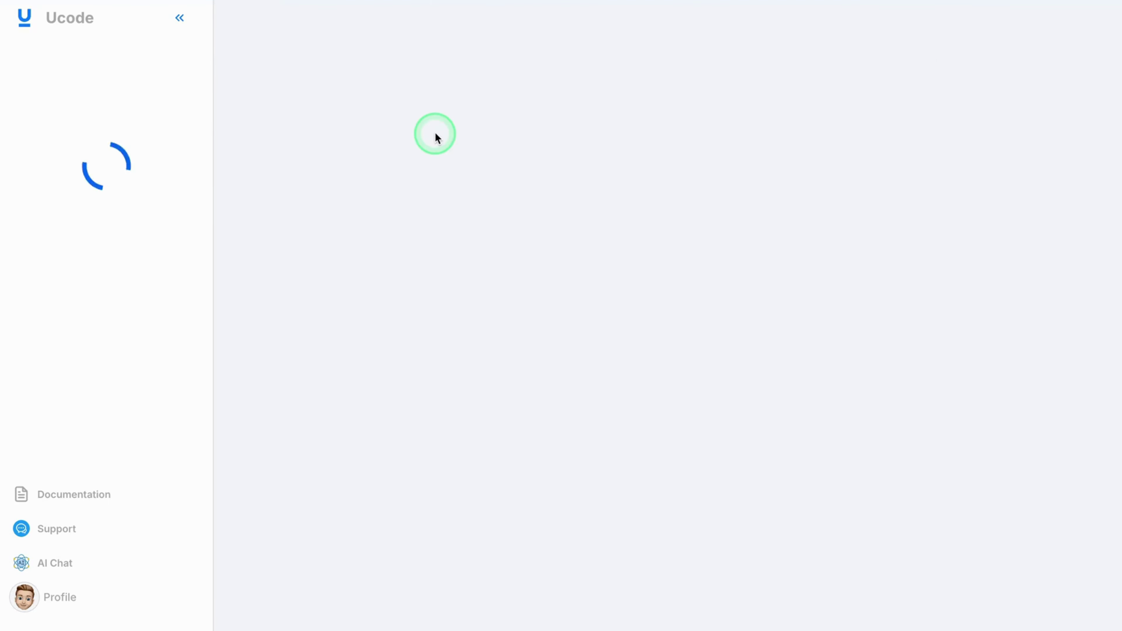
Step: Mark Login-table-test-1 as a login table using the Login strategy and save
left_click(132, 55)
left_click(278, 52)
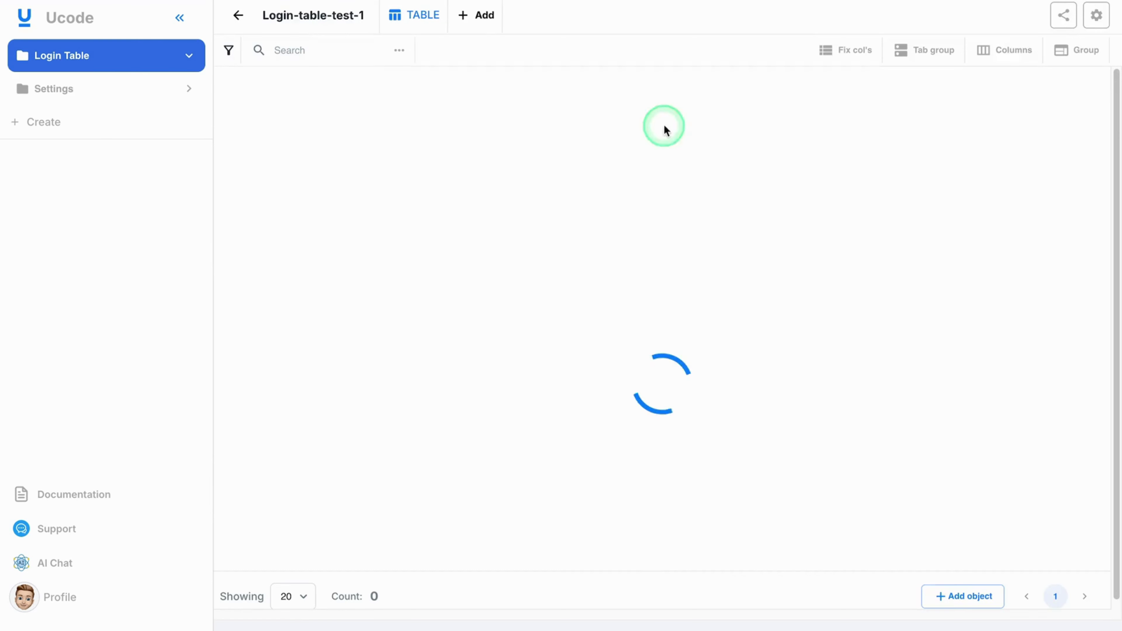
left_click(1095, 12)
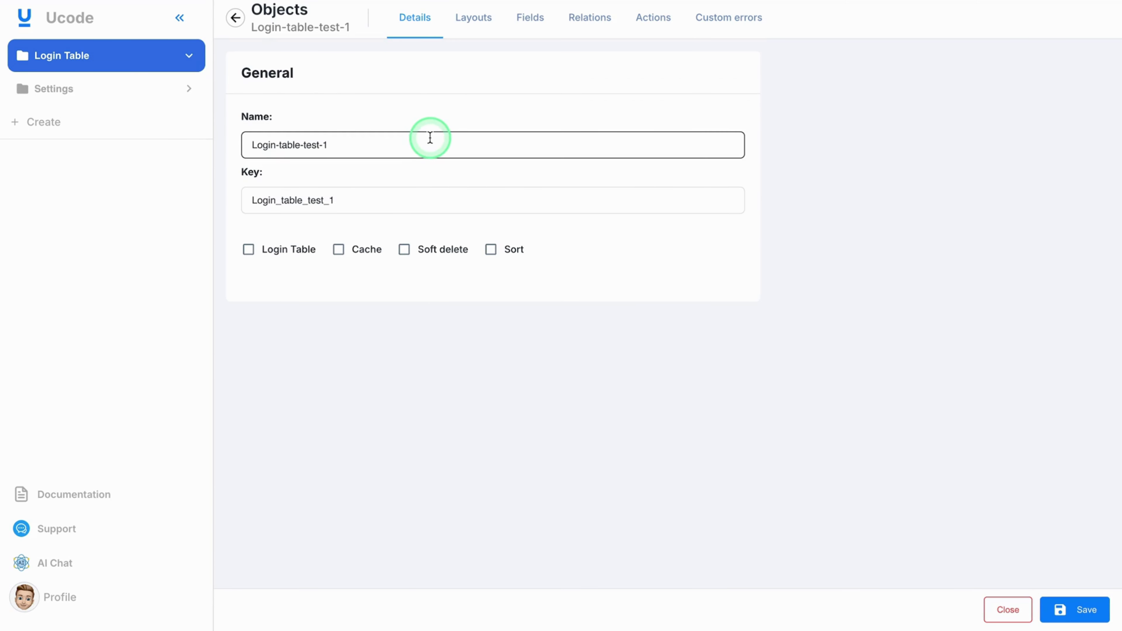
left_click(248, 250)
left_click(342, 294)
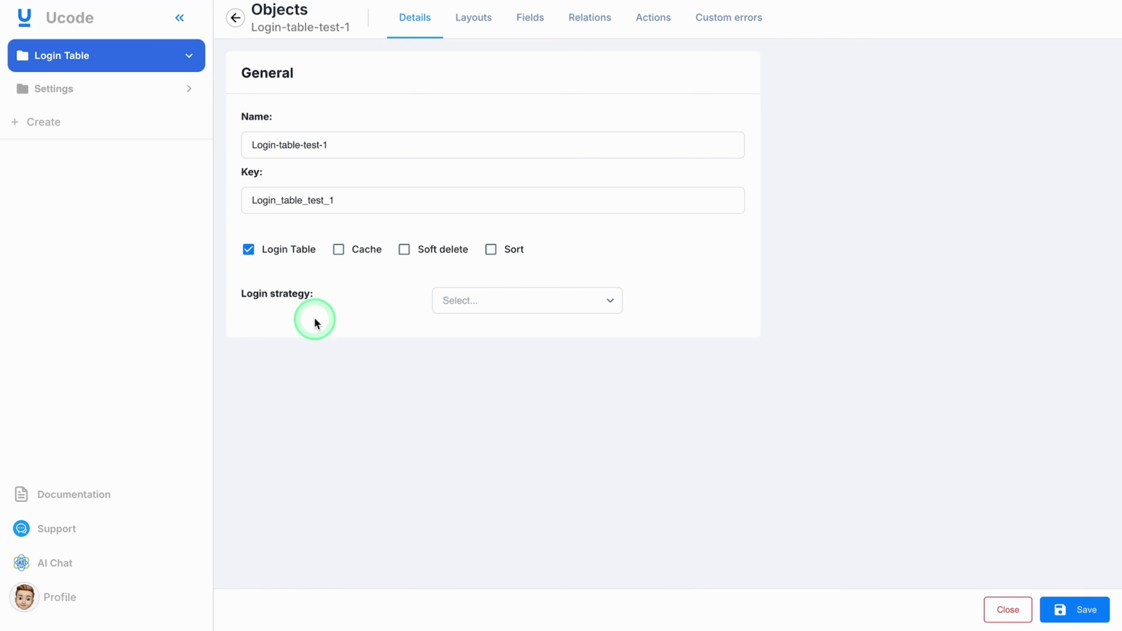
left_click(470, 300)
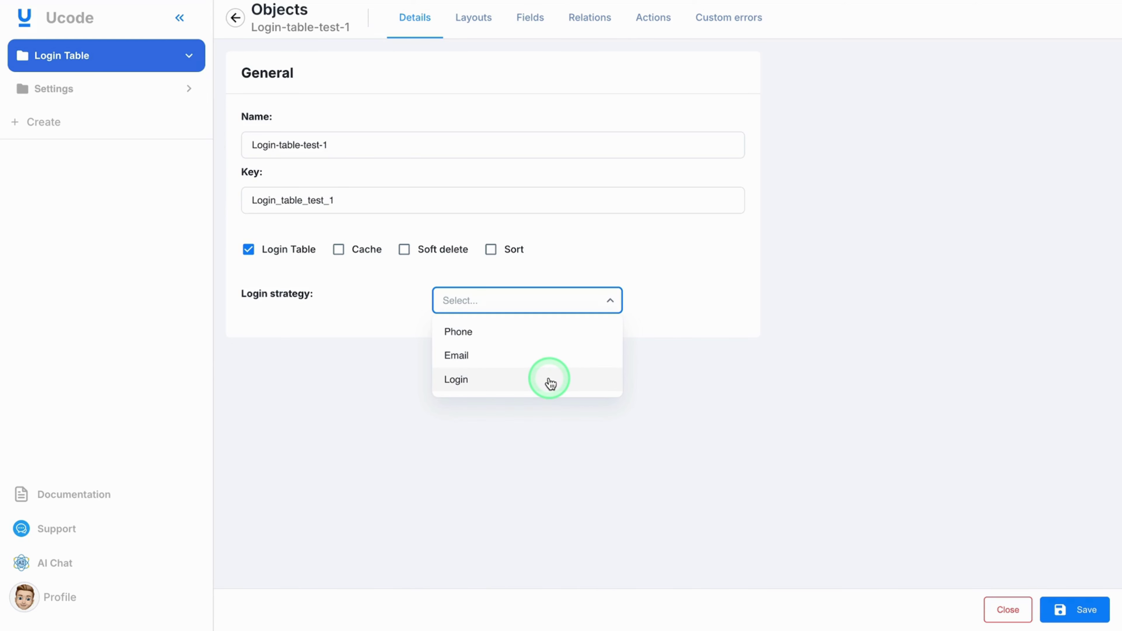
left_click(550, 381)
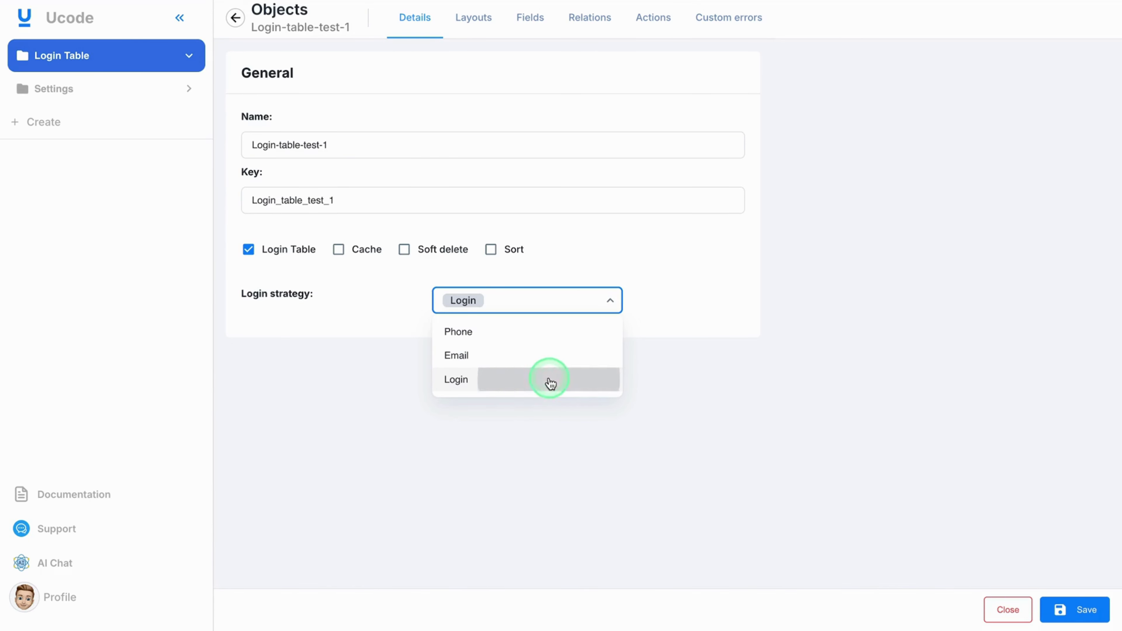
left_click(764, 380)
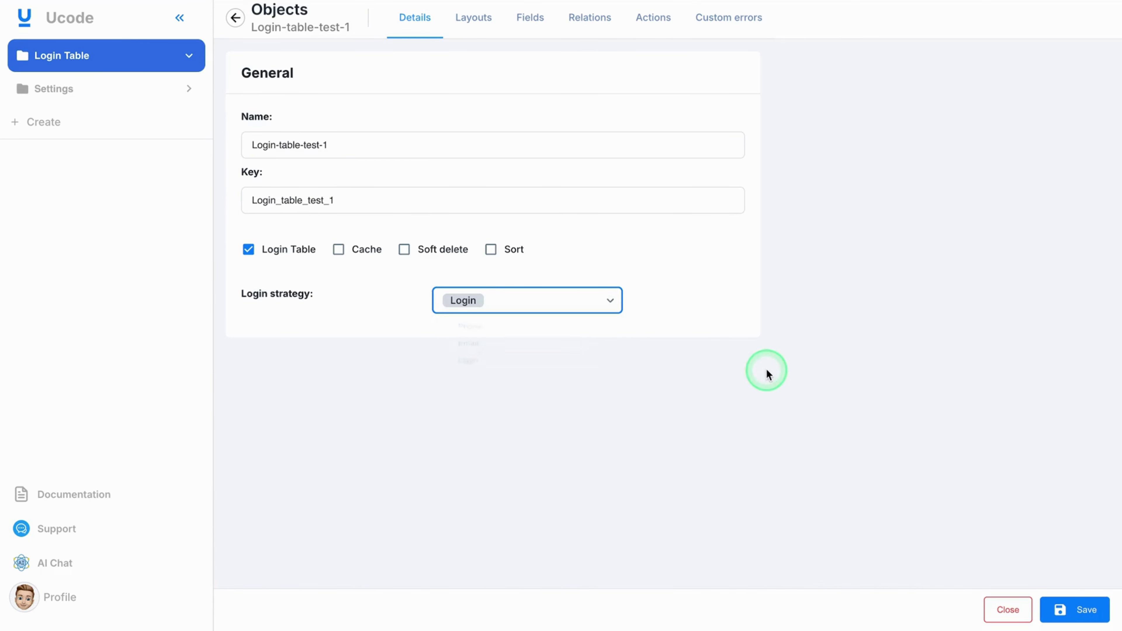
left_click(1078, 616)
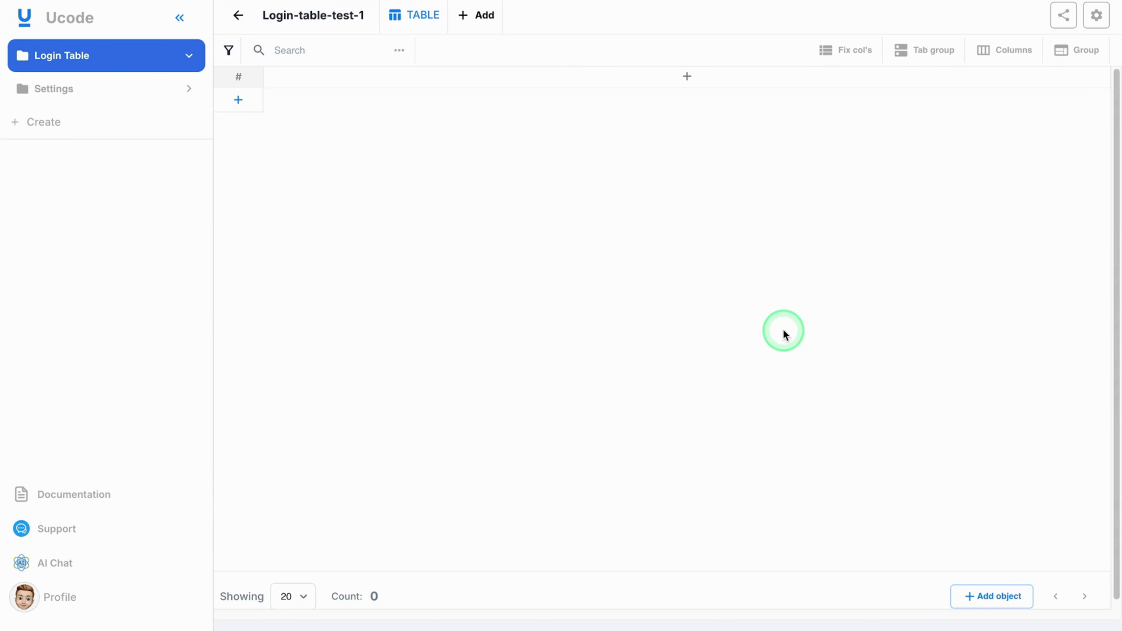
Step: Show all of Login-table-test-1's columns, including Login, Password, Client Type and Role
left_click(999, 52)
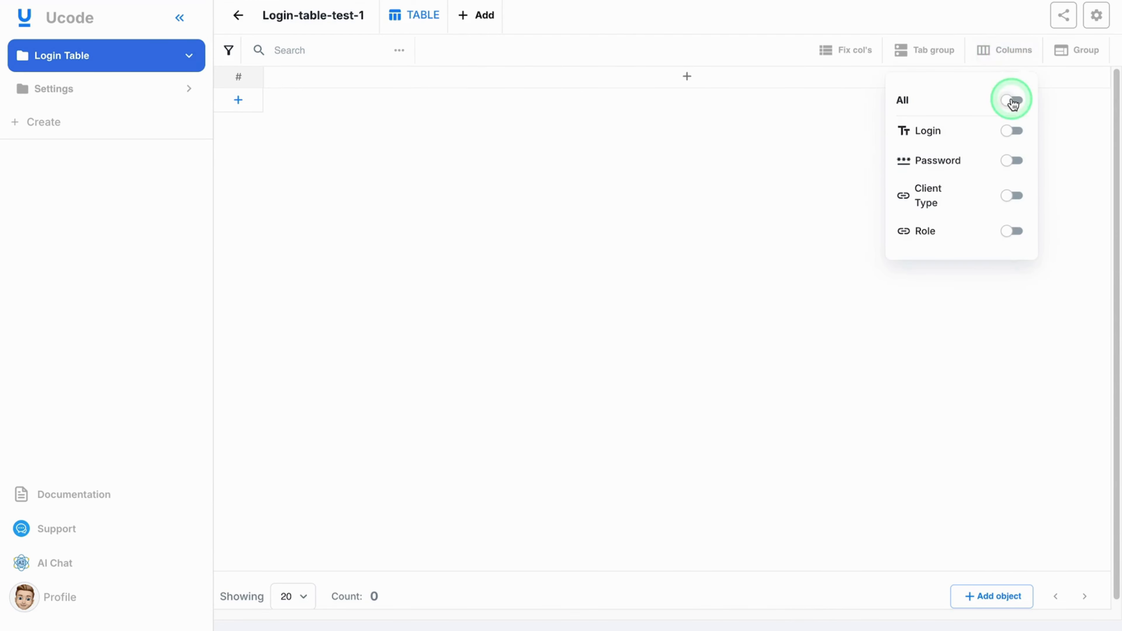
left_click(1011, 101)
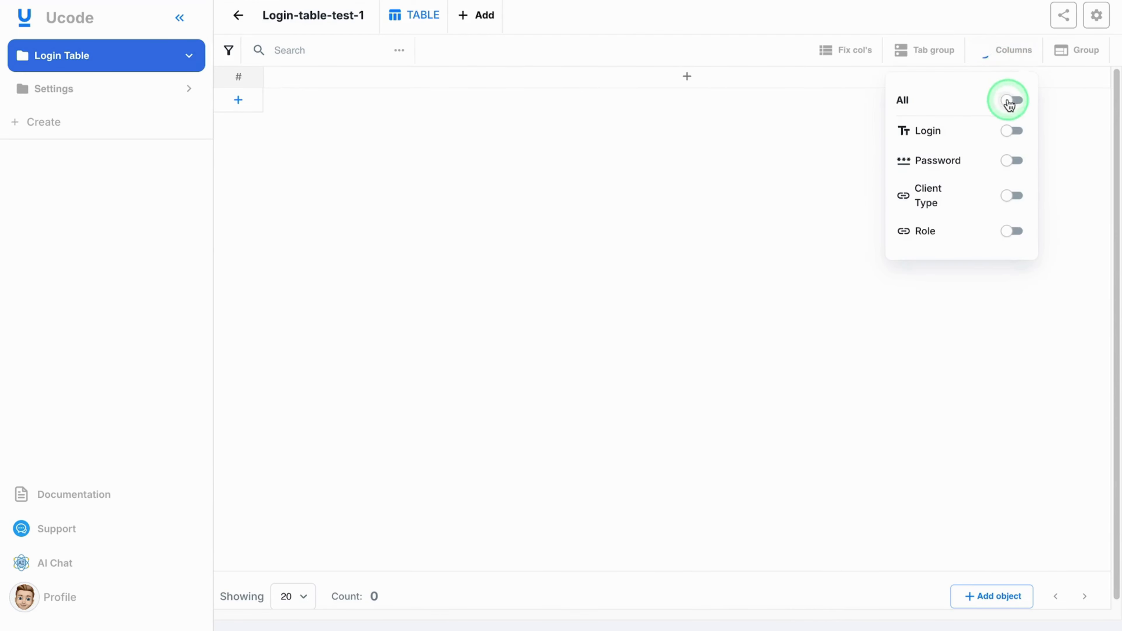
left_click(641, 244)
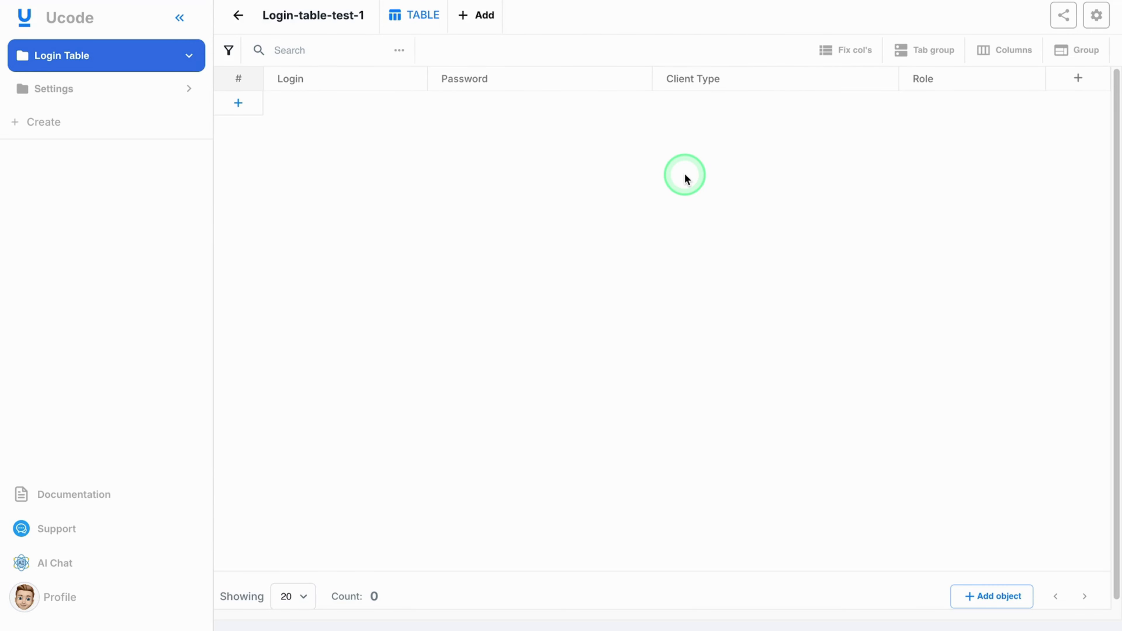
left_click(84, 90)
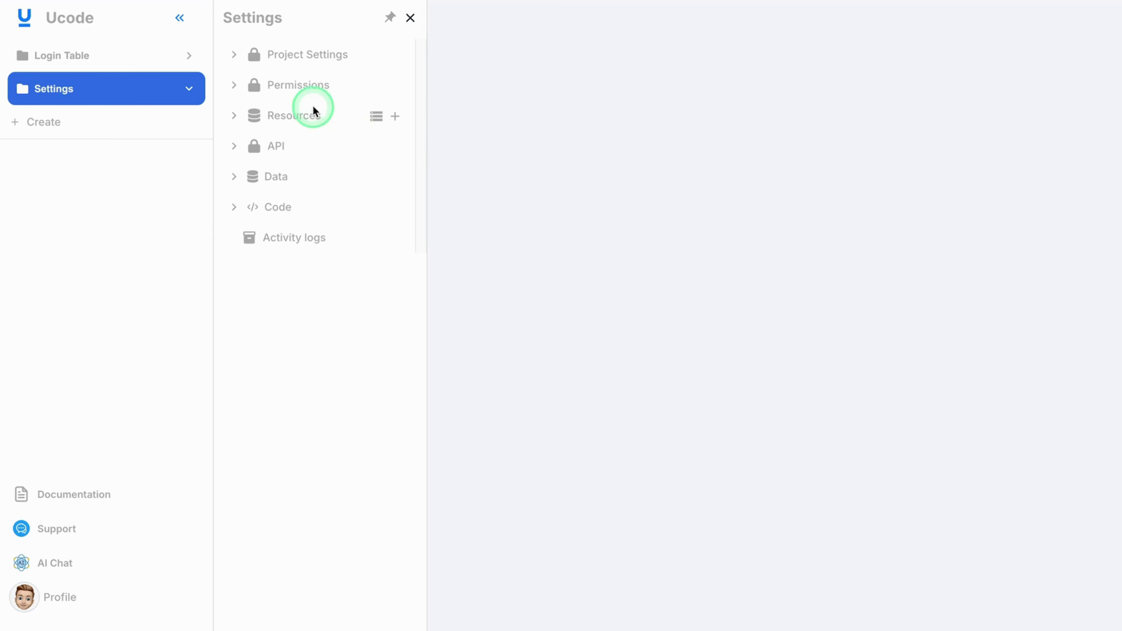
Step: Set Login-table-test-1 as the table for the John admin client type and save
left_click(300, 84)
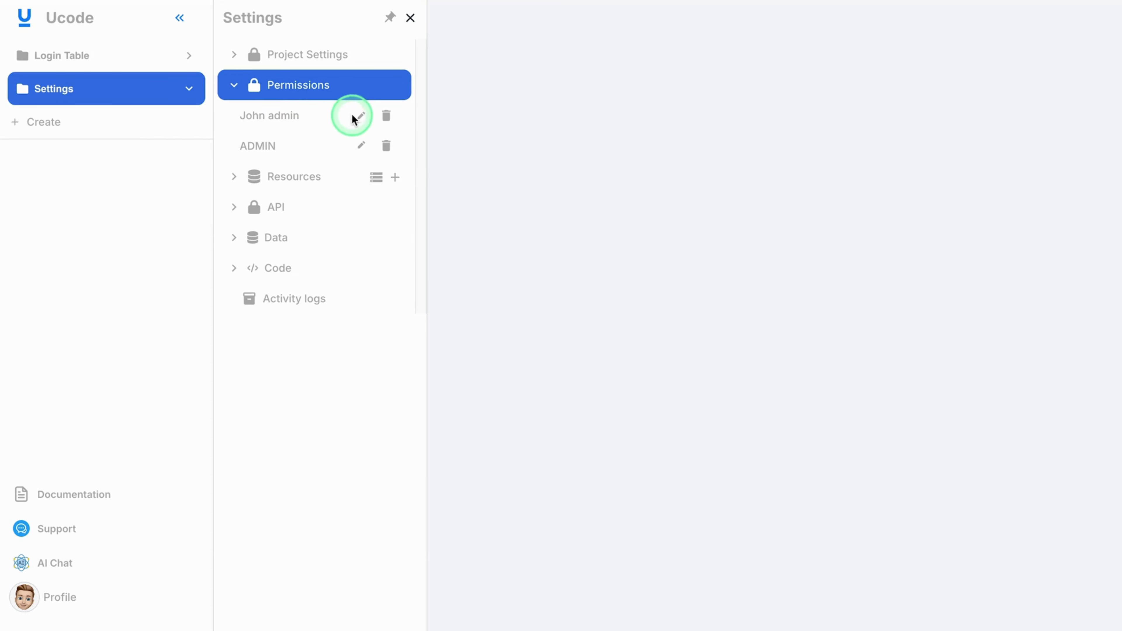
left_click(361, 116)
left_click(580, 156)
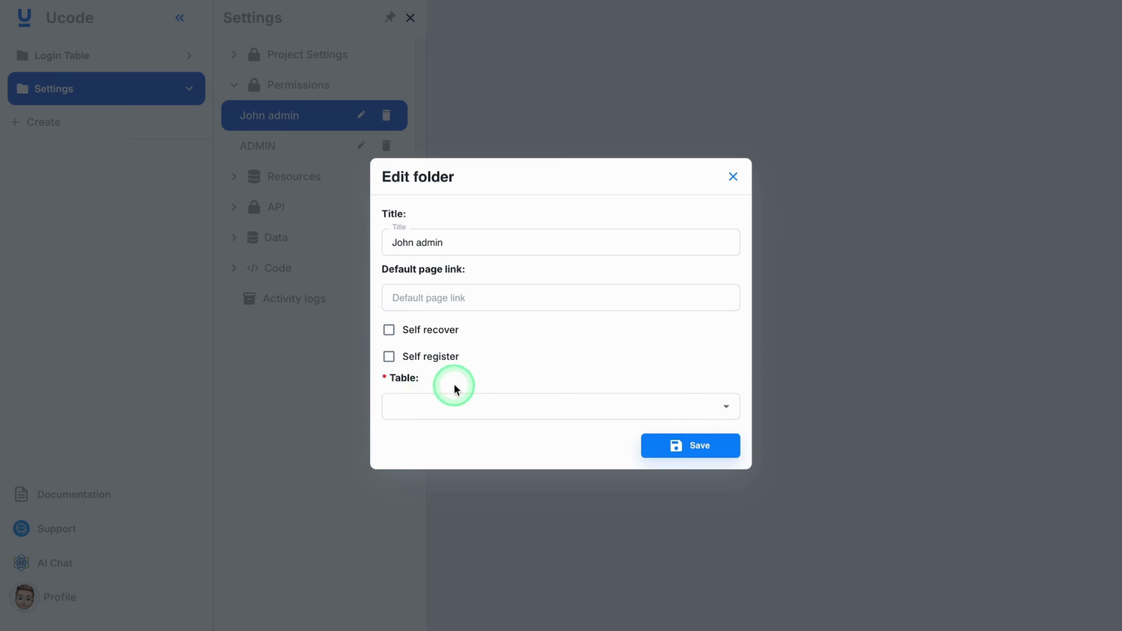
left_click(516, 404)
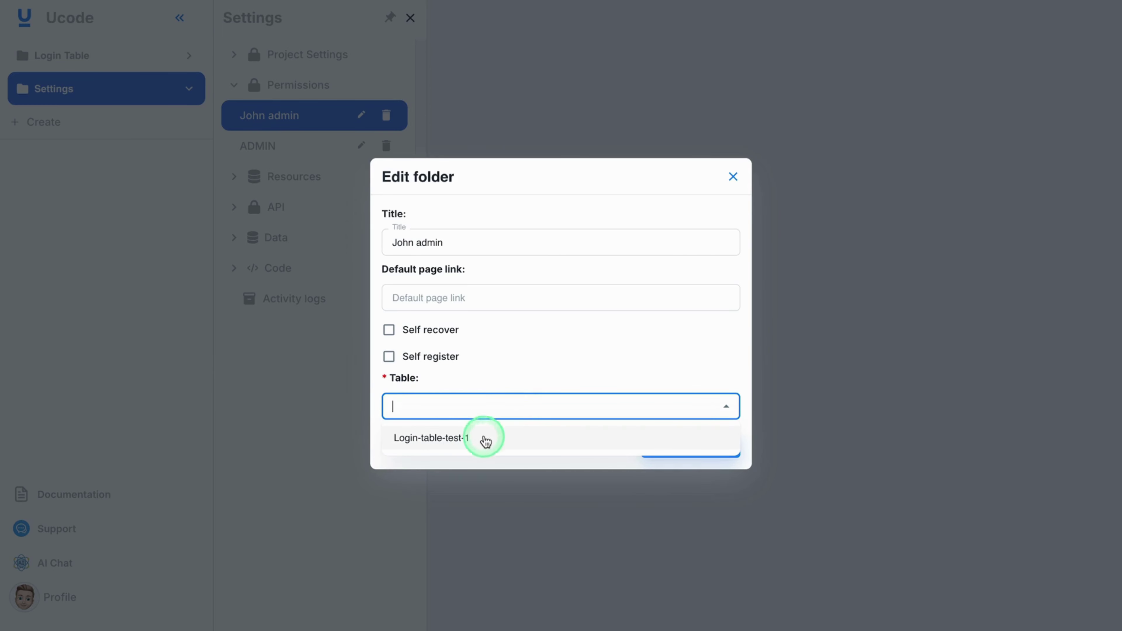
left_click(514, 437)
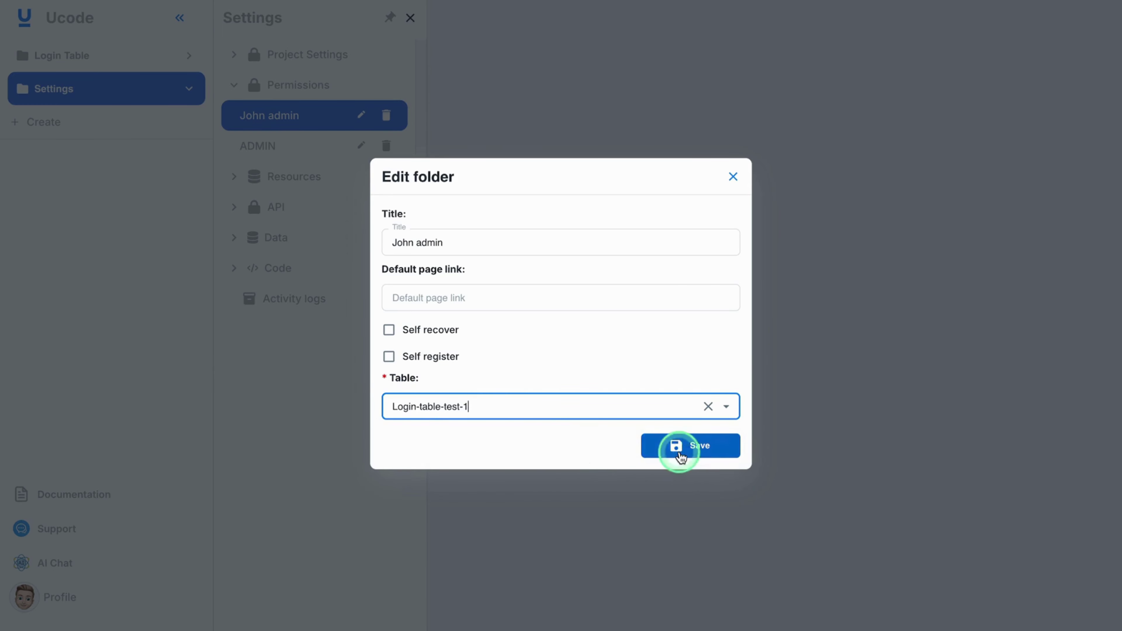
left_click(697, 452)
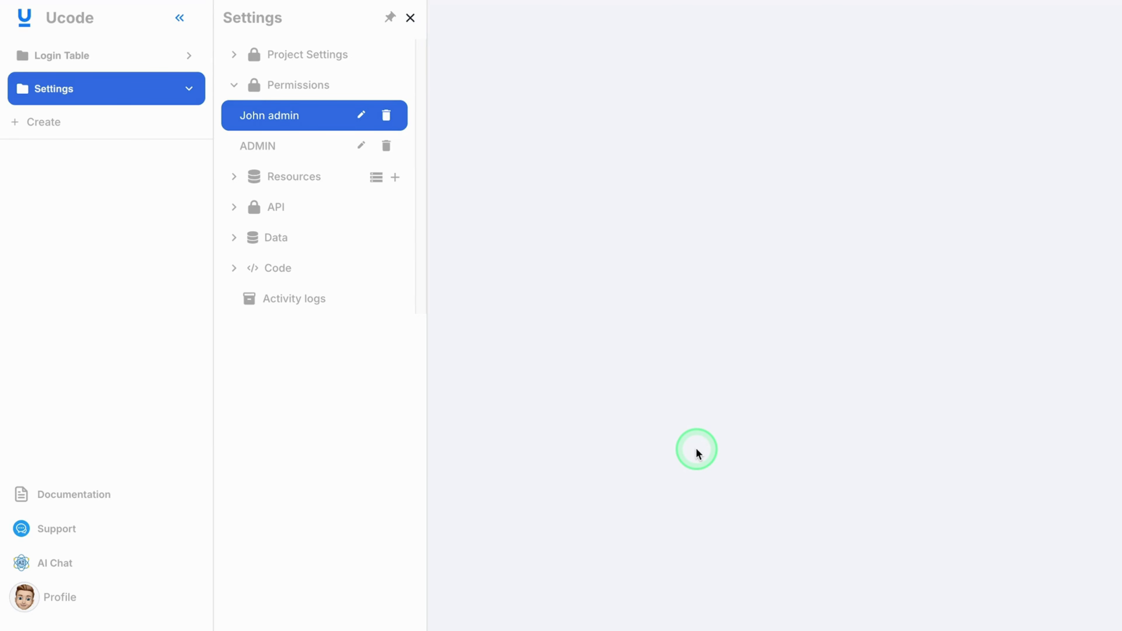
Step: Add a user row in Login-table-test-1 with a login, reusing that value as the password
left_click(84, 55)
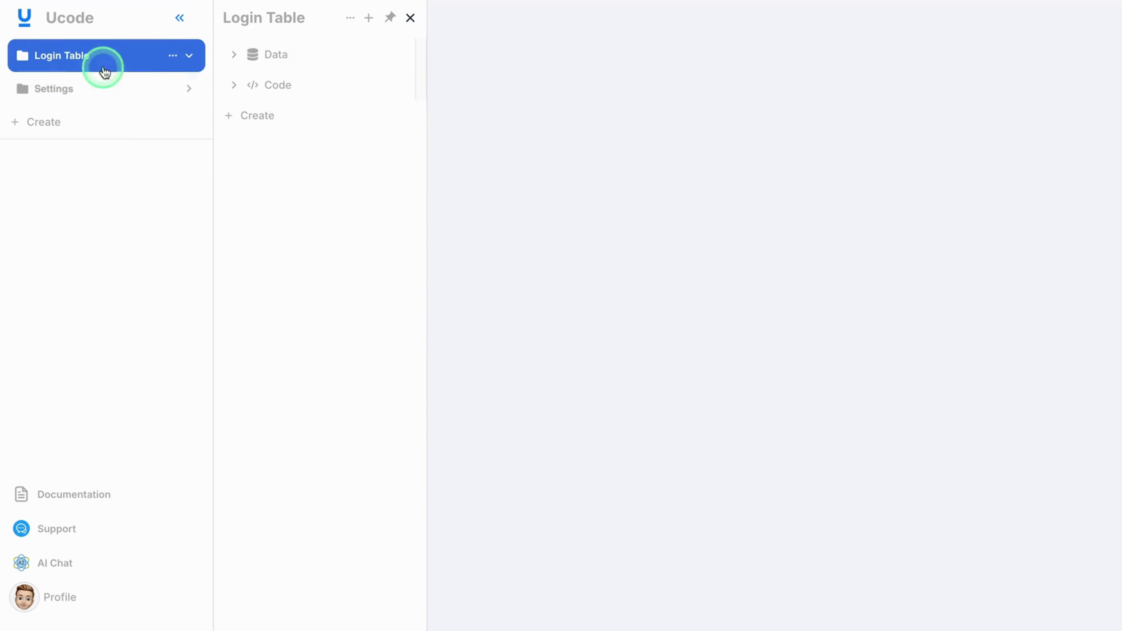
left_click(301, 59)
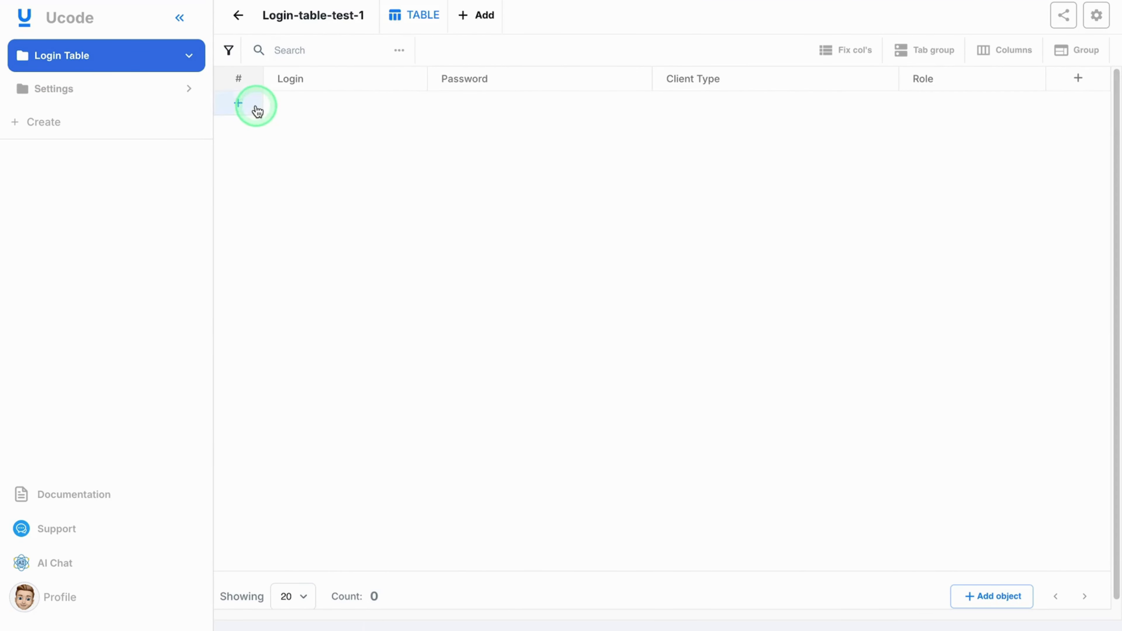
left_click(264, 110)
left_click(367, 106)
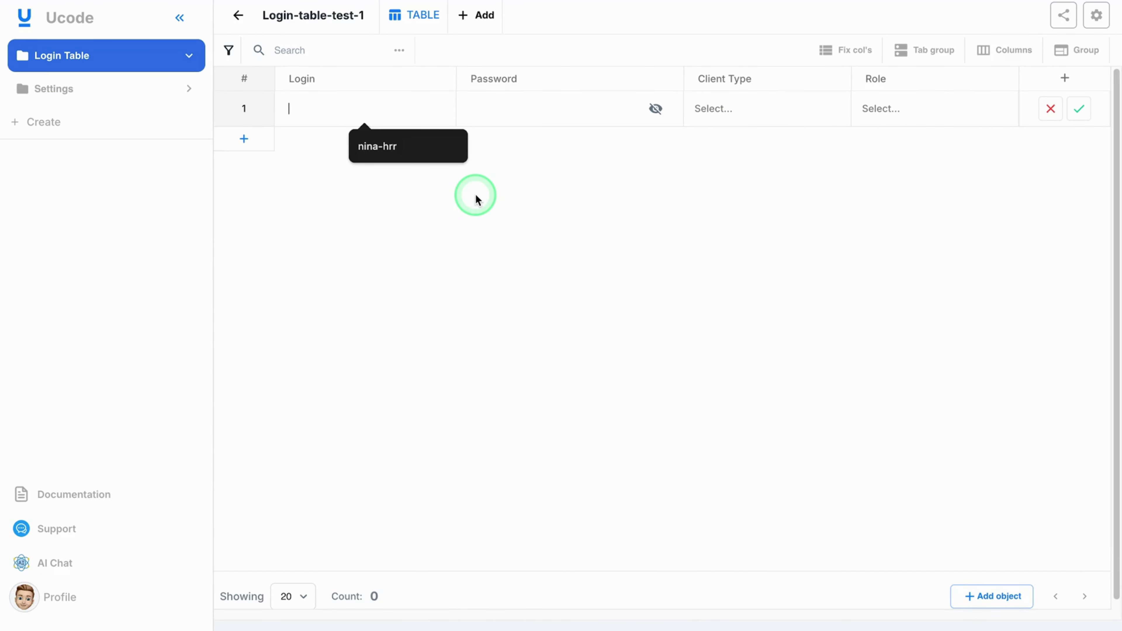
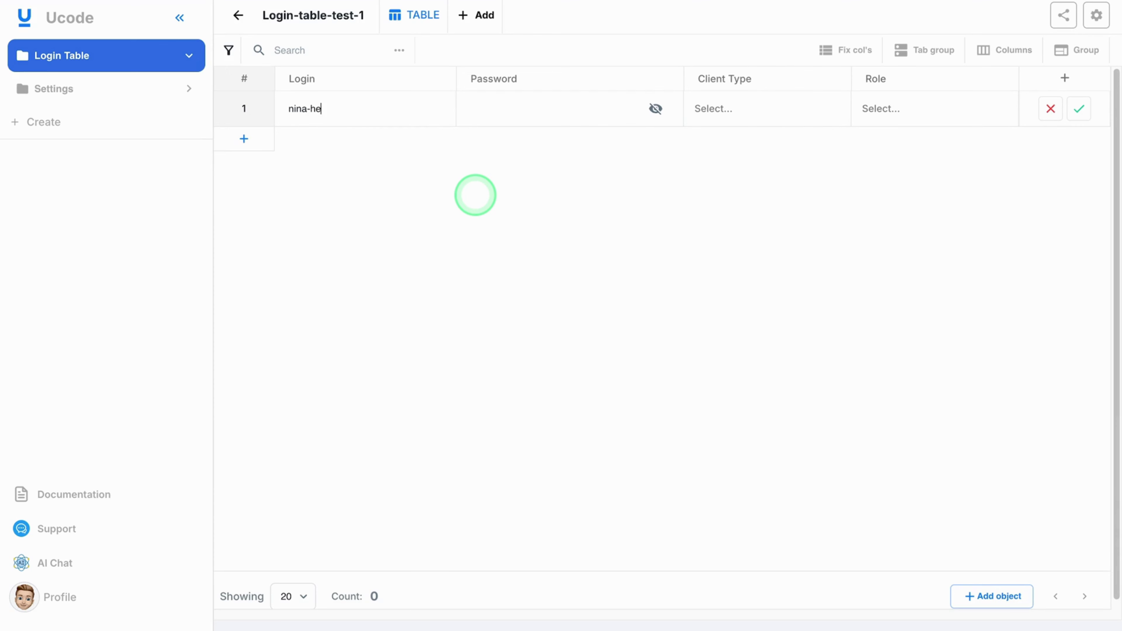
key("BackSpace")
left_click(529, 116)
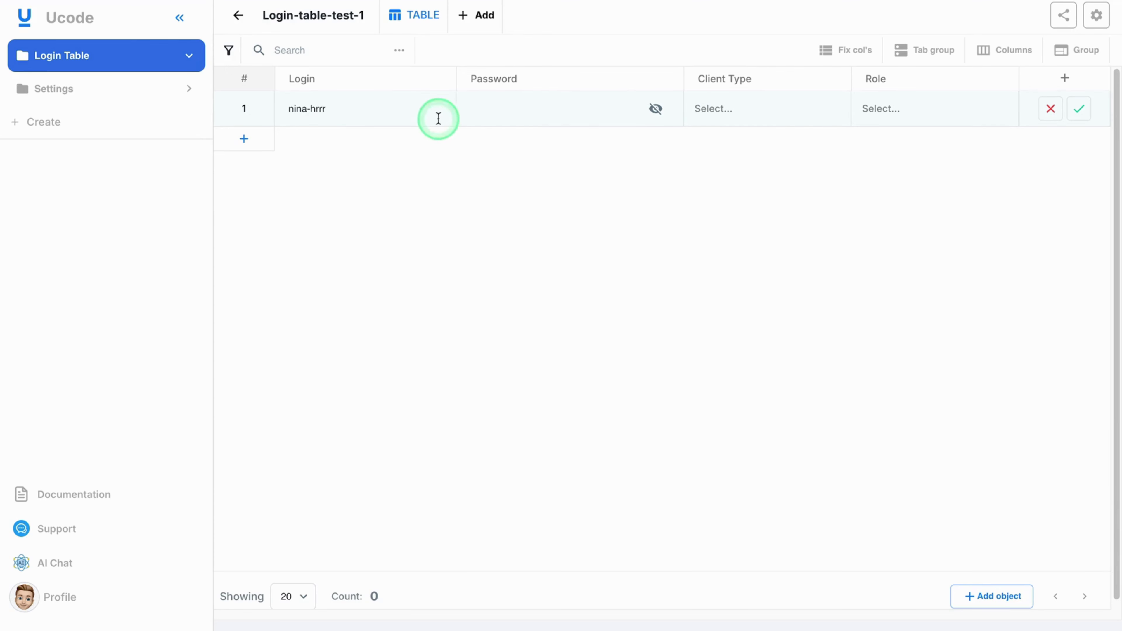
triple_click(411, 114)
key("ctrl+c")
left_click(503, 115)
key("ctrl+v")
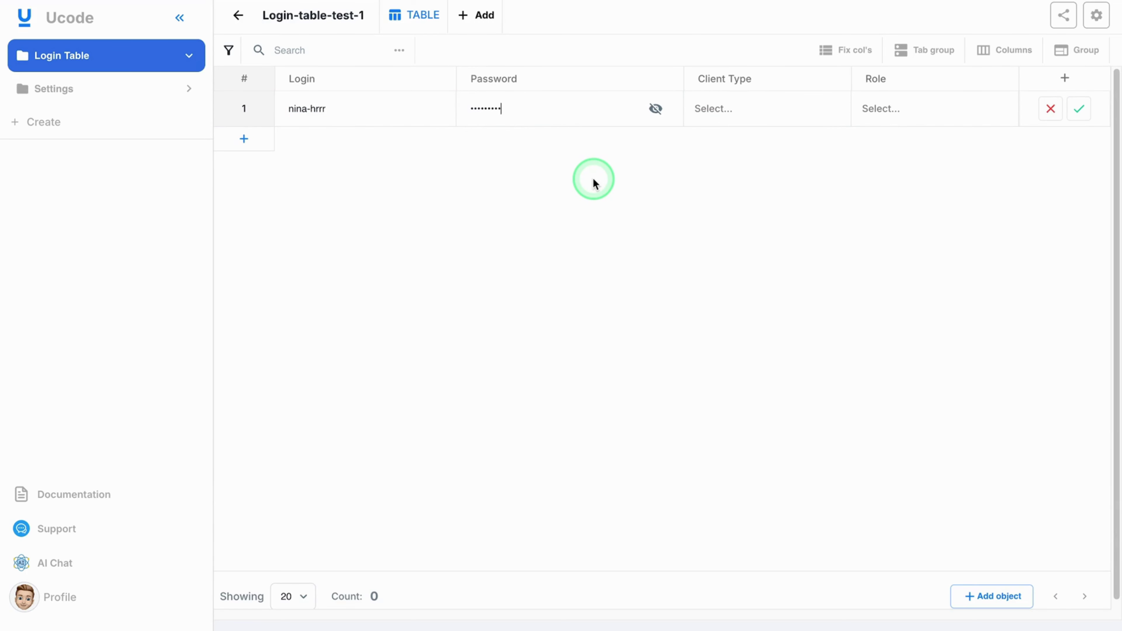
Step: Give the user client type John admin and role JOHN, then save the row
left_click(750, 110)
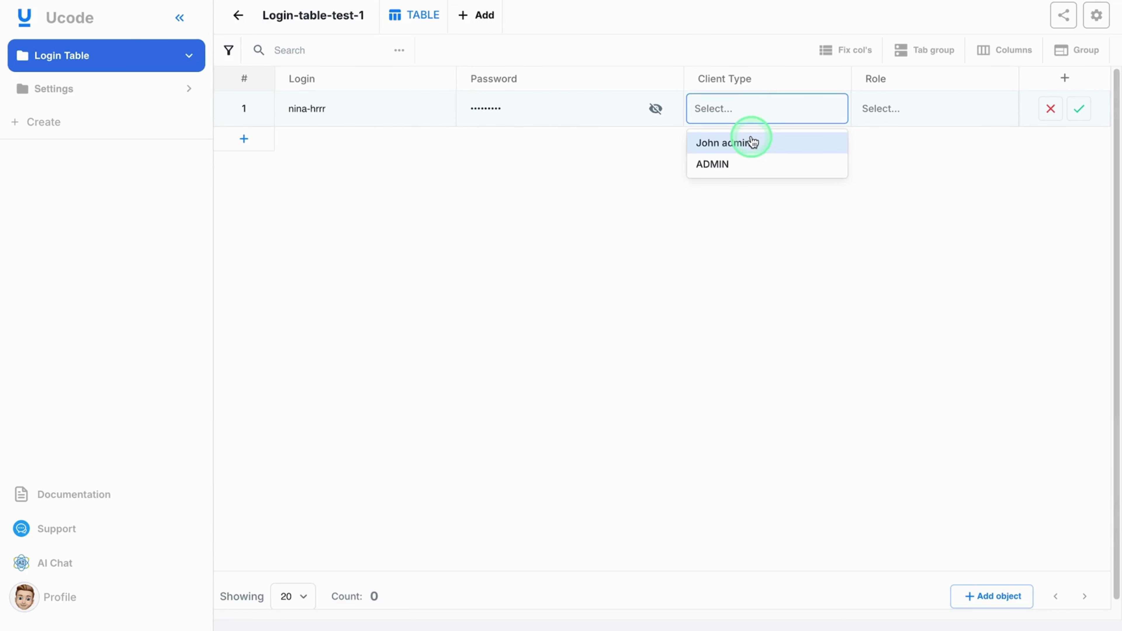
left_click(788, 147)
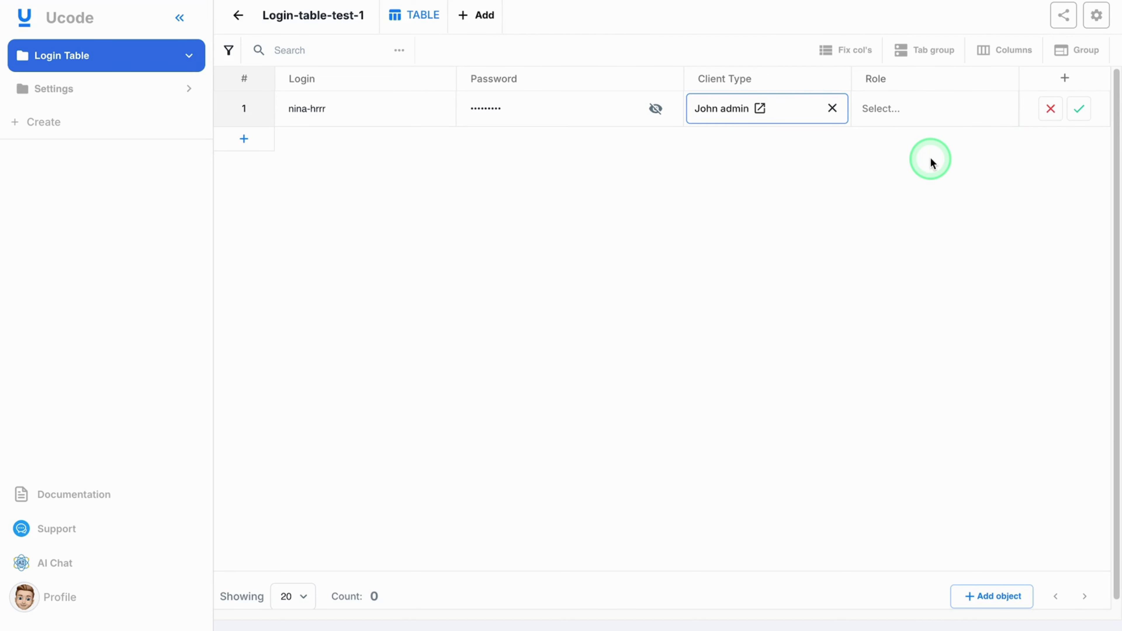
left_click(932, 114)
left_click(931, 143)
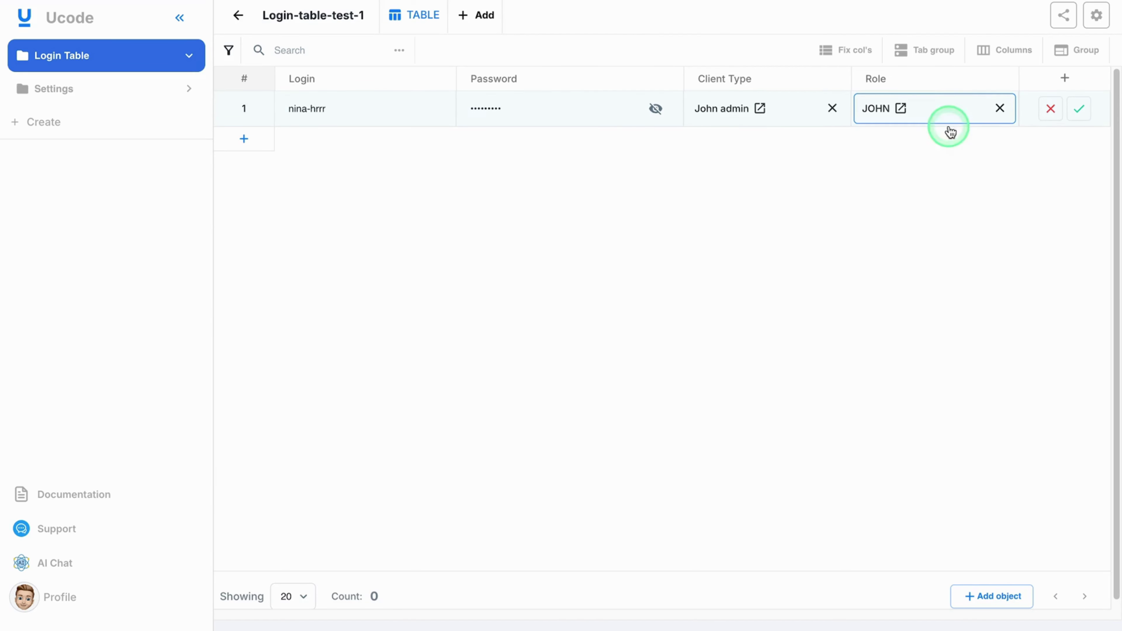
left_click(1079, 114)
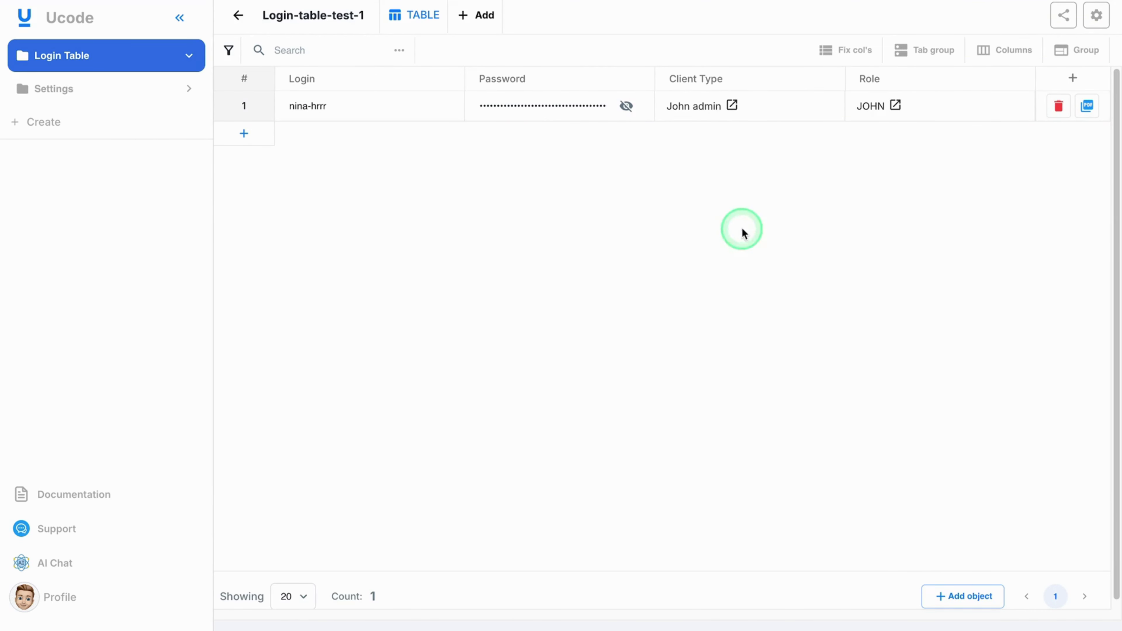
Step: Log out and sign back in with the new user's login and password
left_click(62, 596)
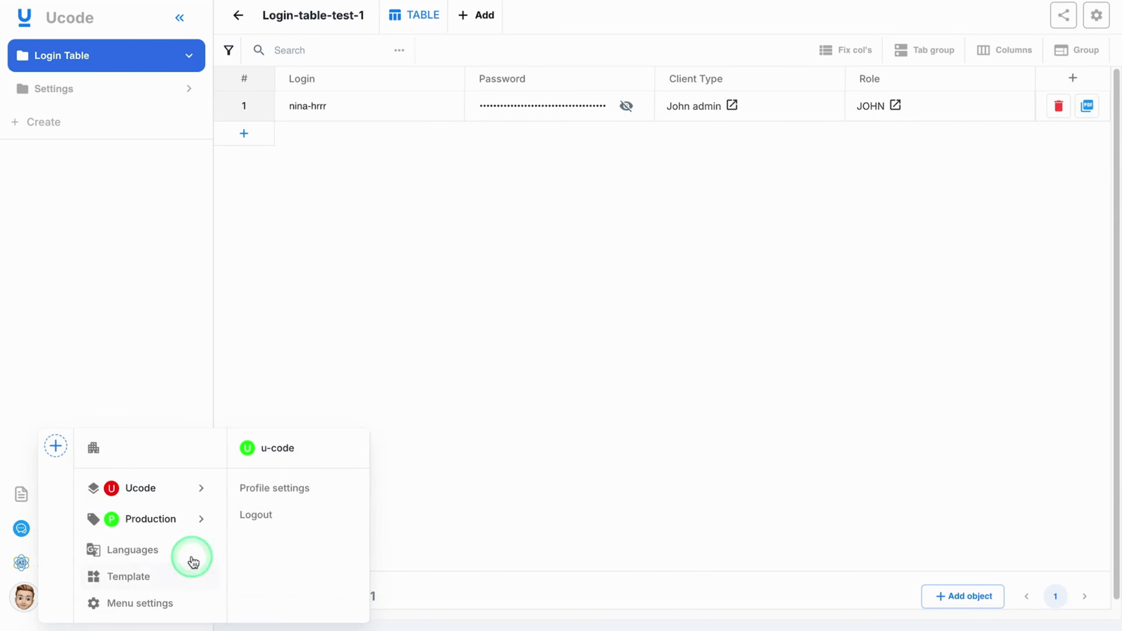
left_click(274, 513)
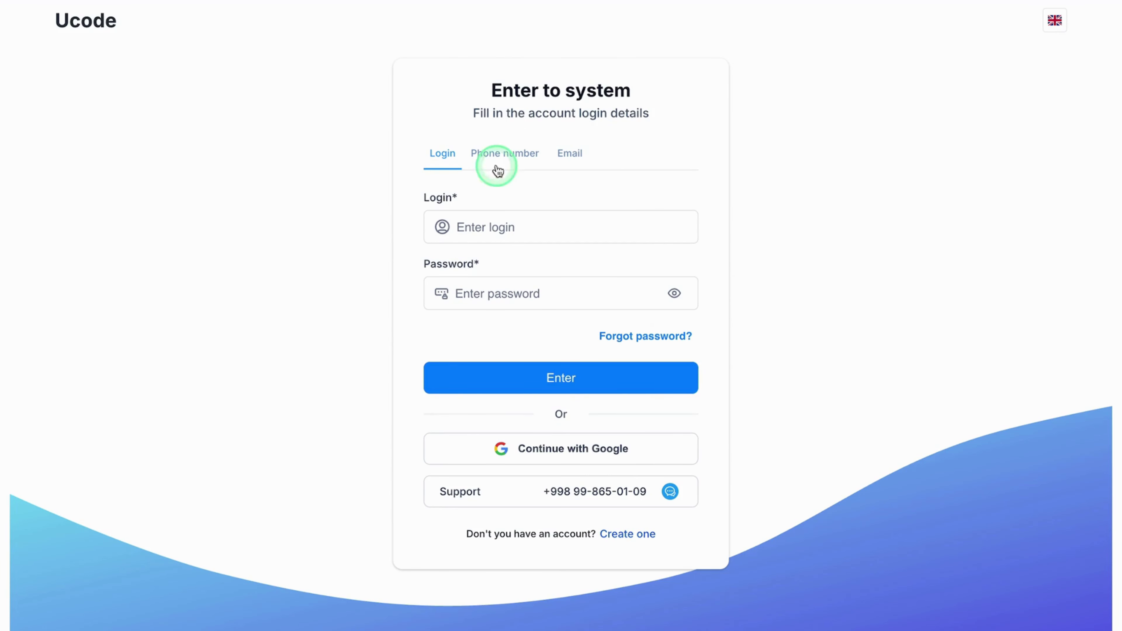
left_click(588, 226)
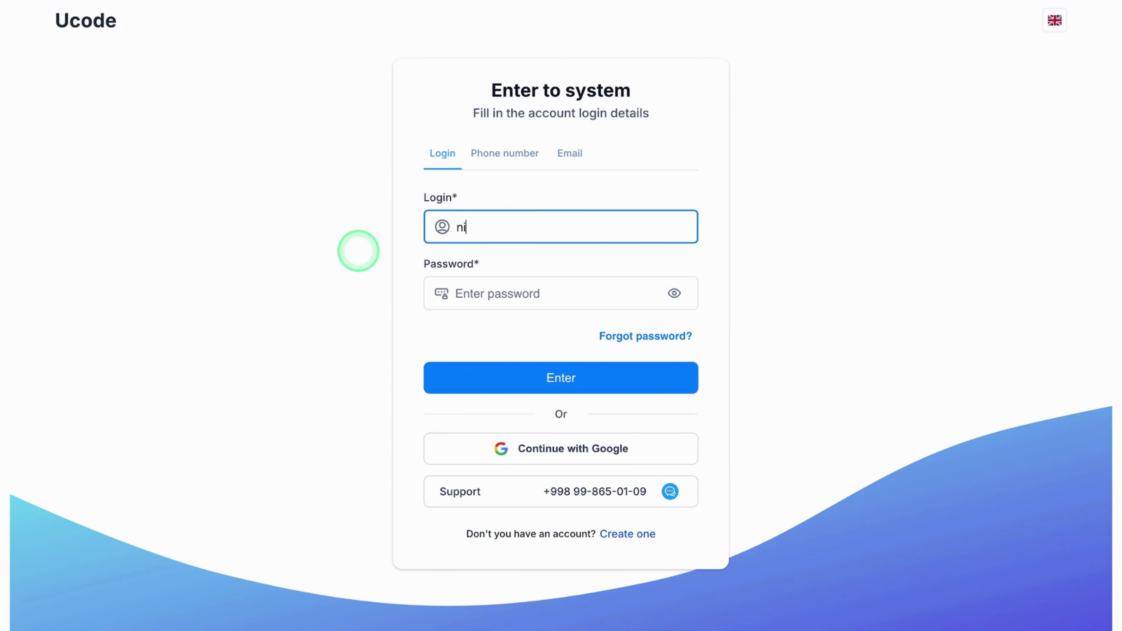
key("ctrl+a")
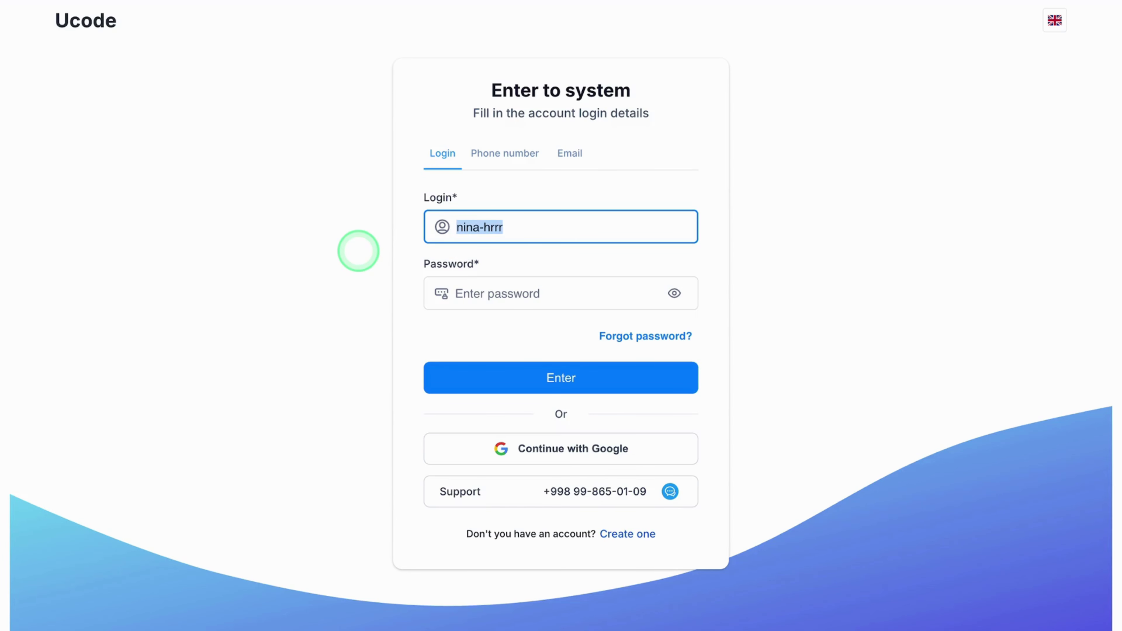
left_click(483, 293)
type("*********")
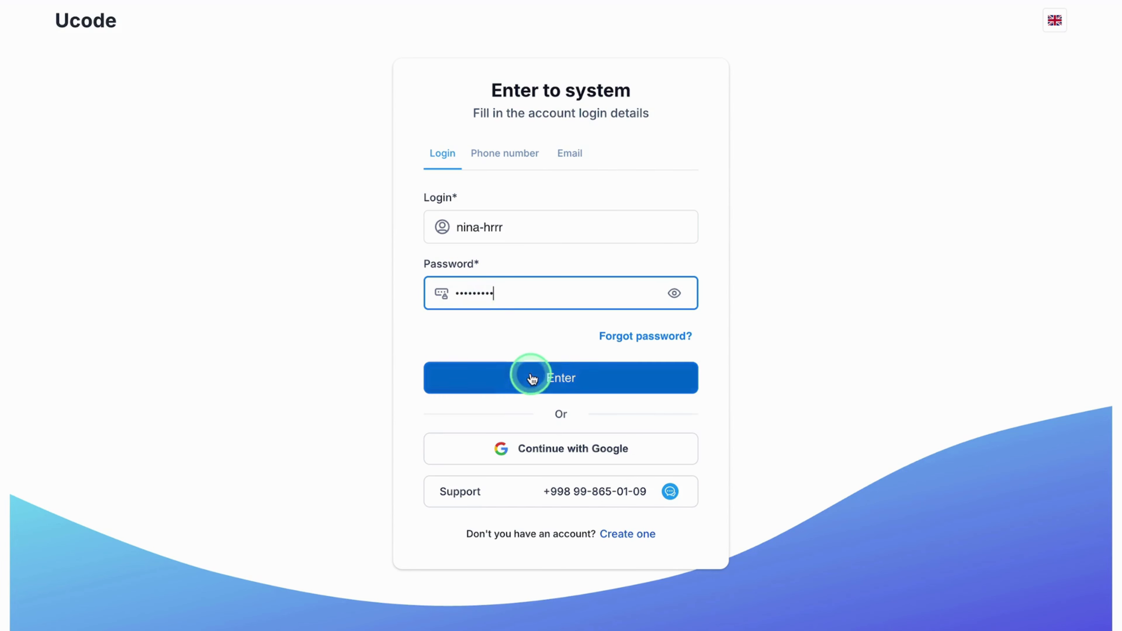
left_click(526, 373)
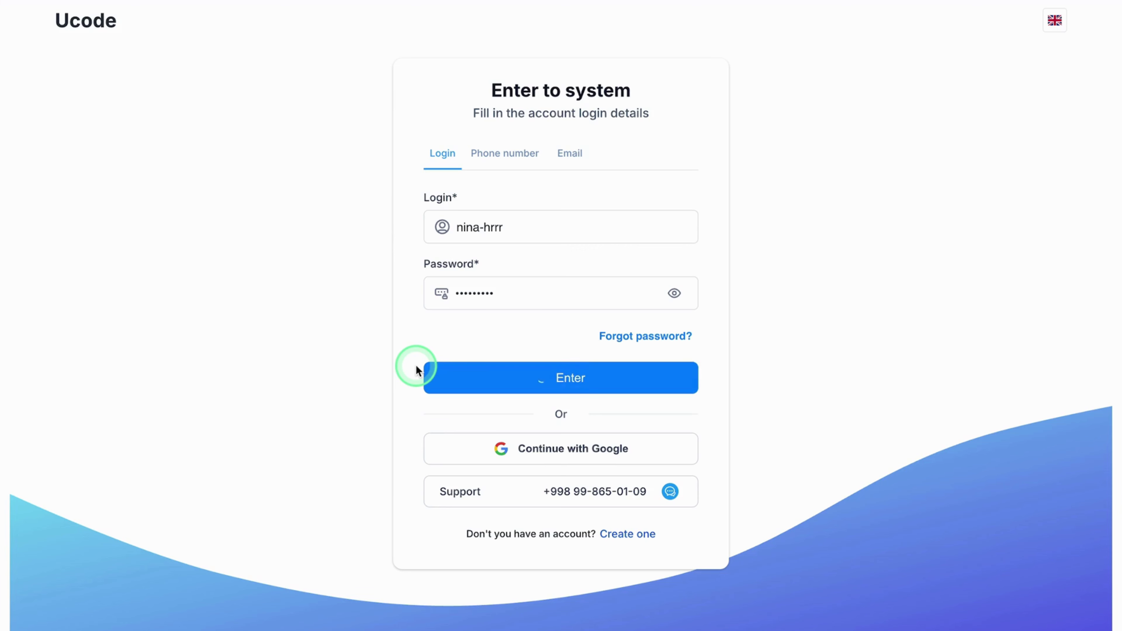